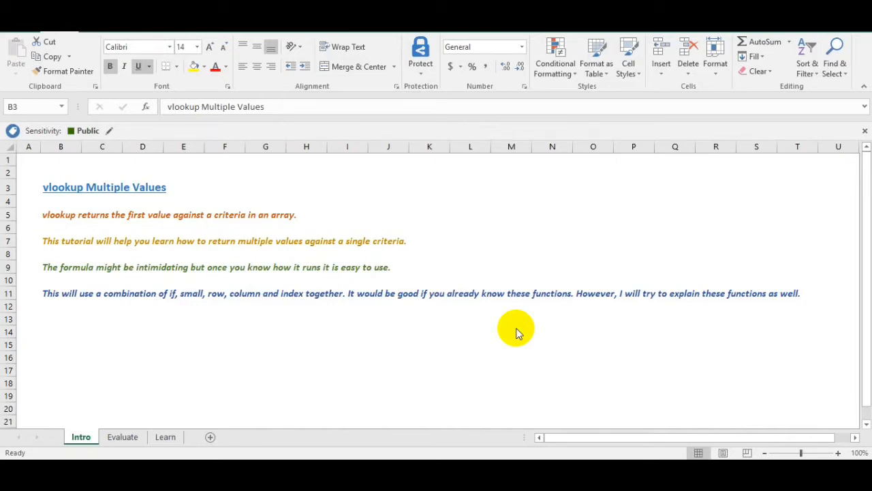
On the Evaluate sheet, enter =VLOOKUP(E5,$B$5:$C$16,2,0) in cell F5 to look up the first name's score.
left_click(123, 439)
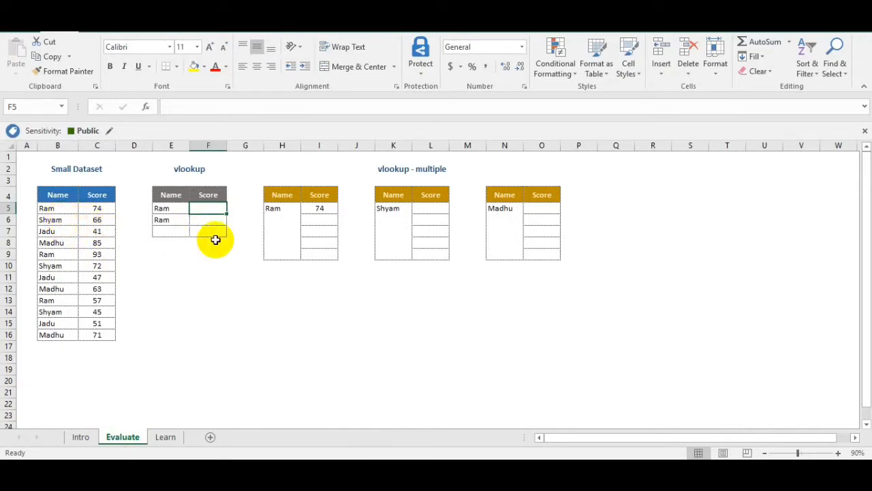
type("=vl")
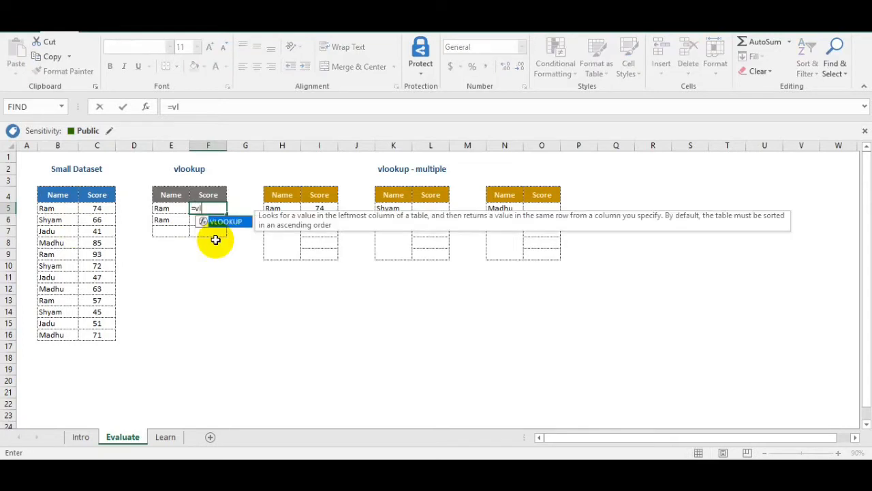
type("ookup(")
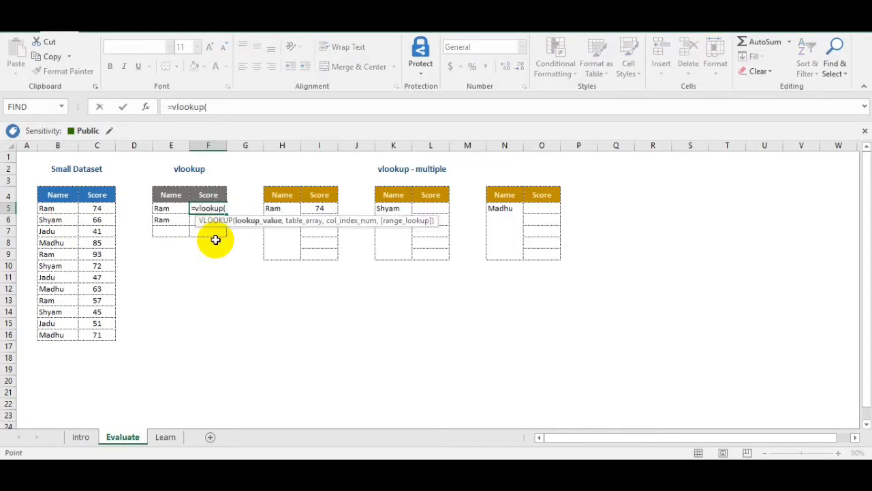
key("Left")
type(",")
key("Left")
key("Left")
key("Left")
key("Left")
key("shift+Right")
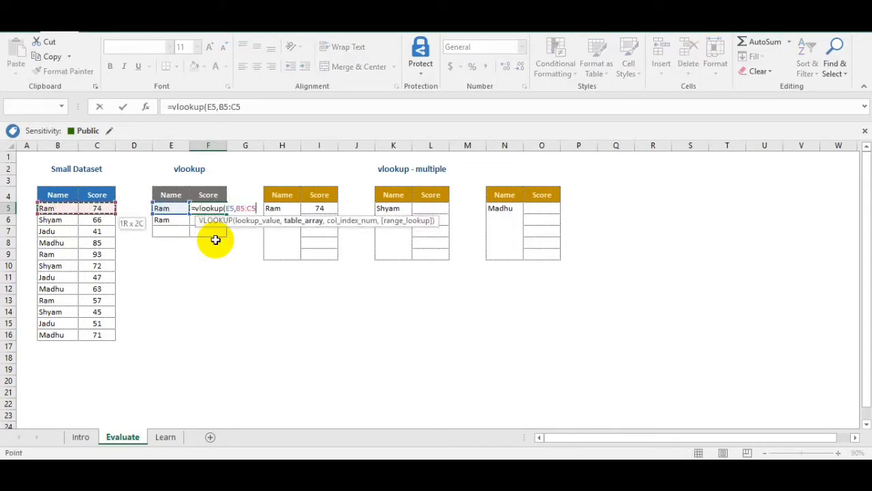
key("ctrl+shift+Down")
key("F4")
type(",")
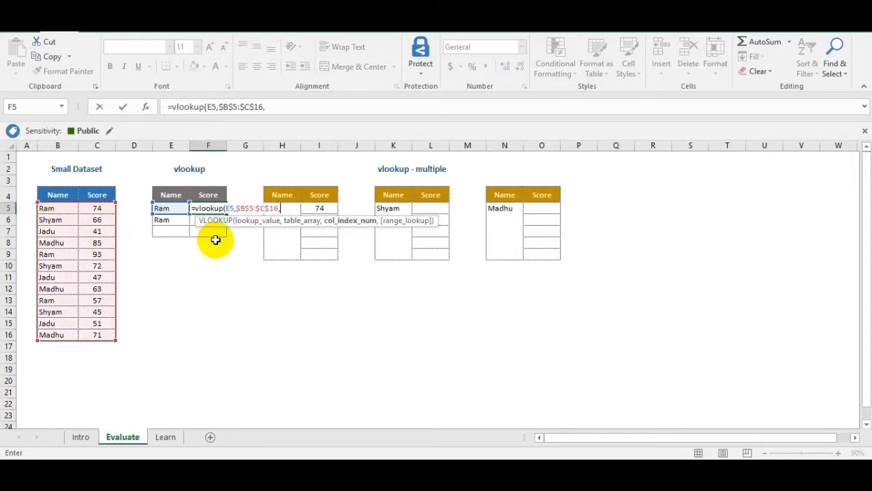
type("2,0)")
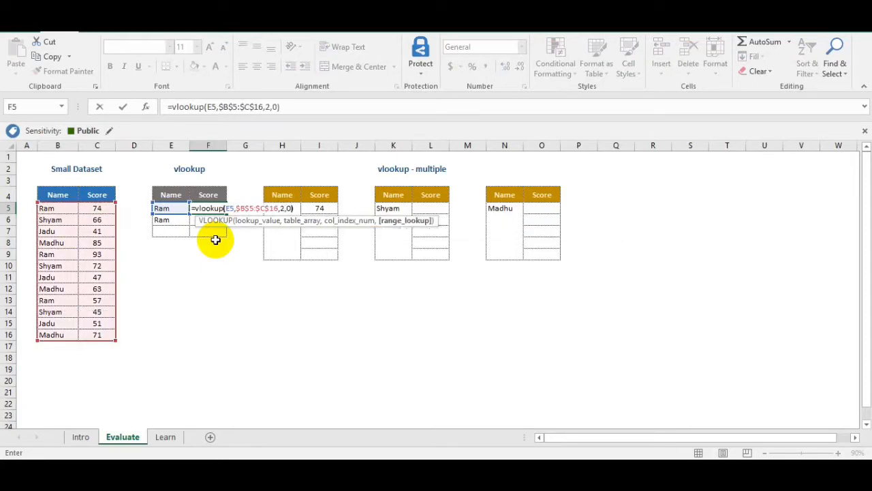
key("Return")
key("Up")
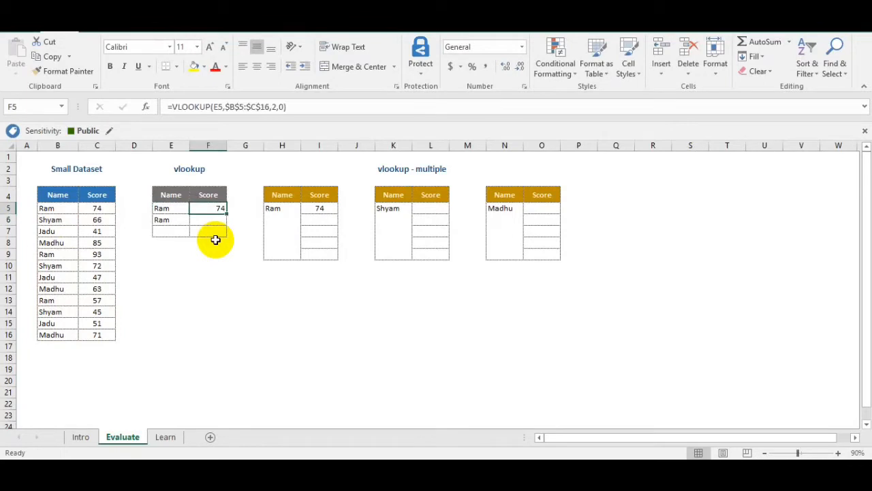
Compare the score in F5 with its source cell C5, and copy the VLOOKUP formula from F5 into F6.
left_click(209, 232)
key("Up")
key("Up")
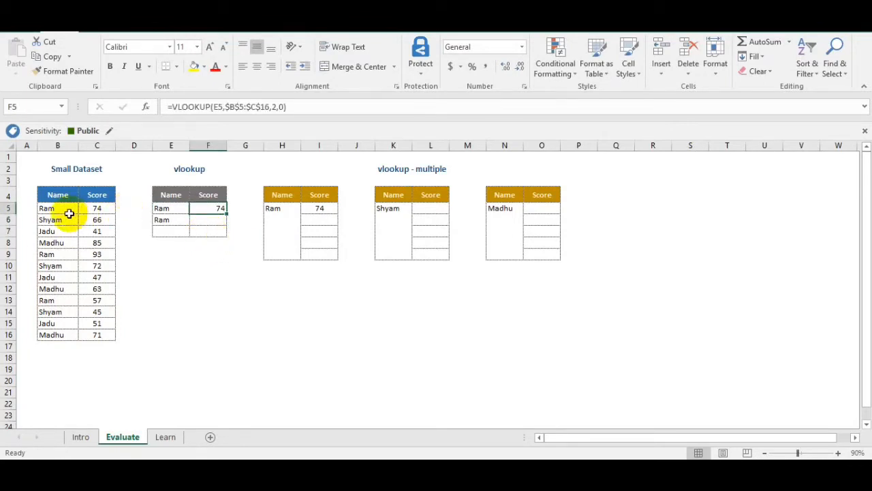
left_click(96, 209)
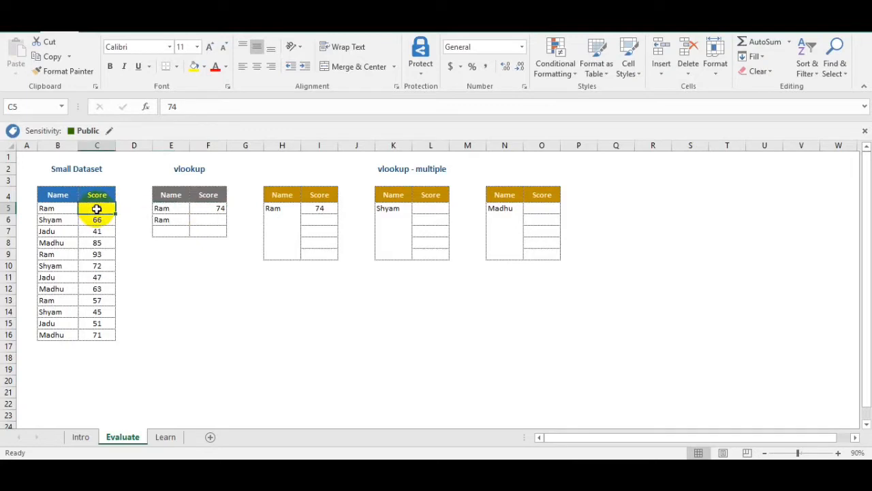
left_click(213, 208)
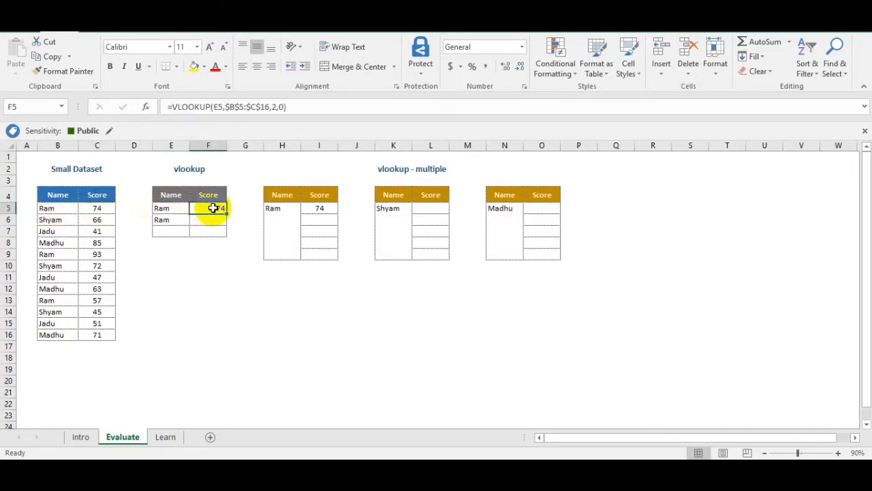
key("ctrl+c")
key("Down")
key("Return")
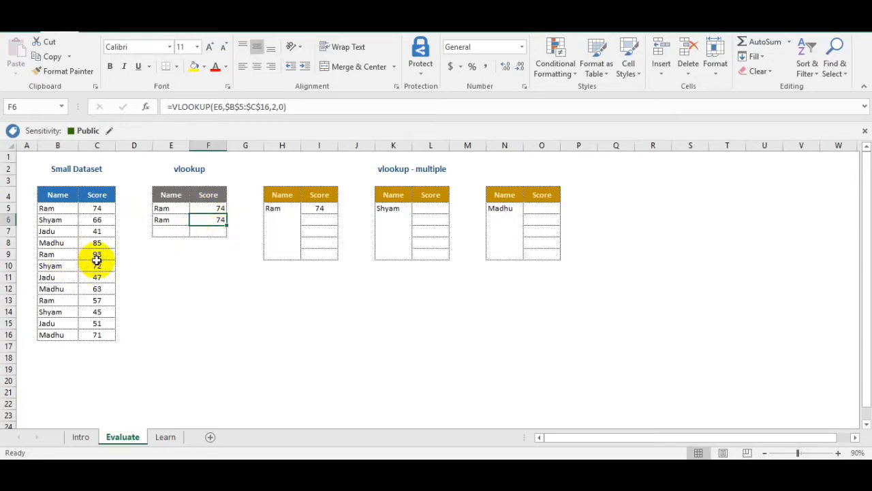
Copy the VLOOKUP formula from F6 into F7 and enter the same name as in the rows above in E7.
key("ctrl+c")
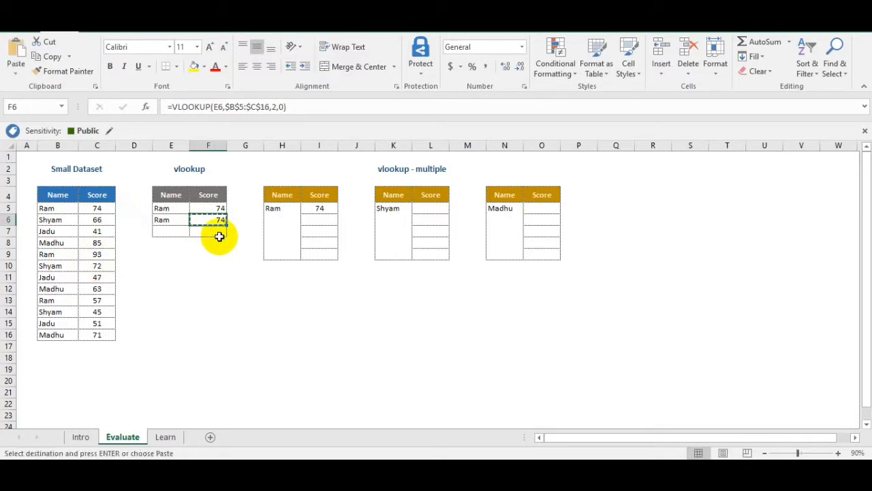
left_click(218, 232)
key("Return")
key("Left")
type("Ram")
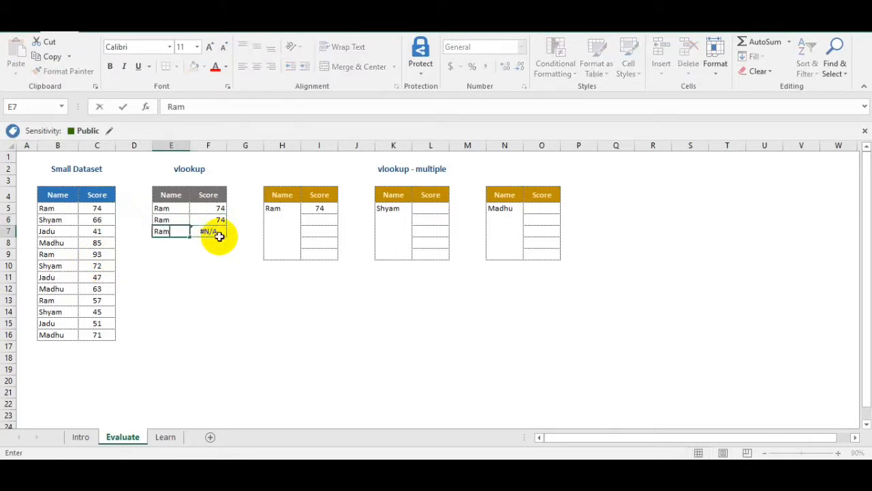
left_click(219, 235)
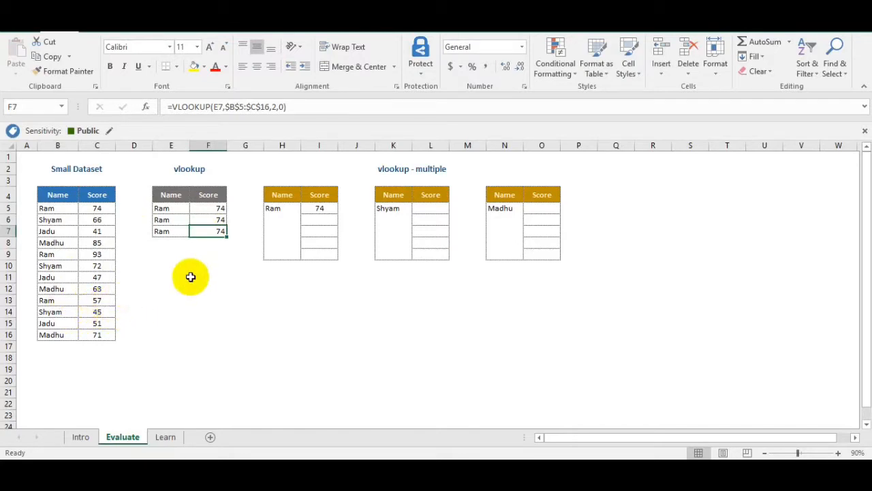
key("Up")
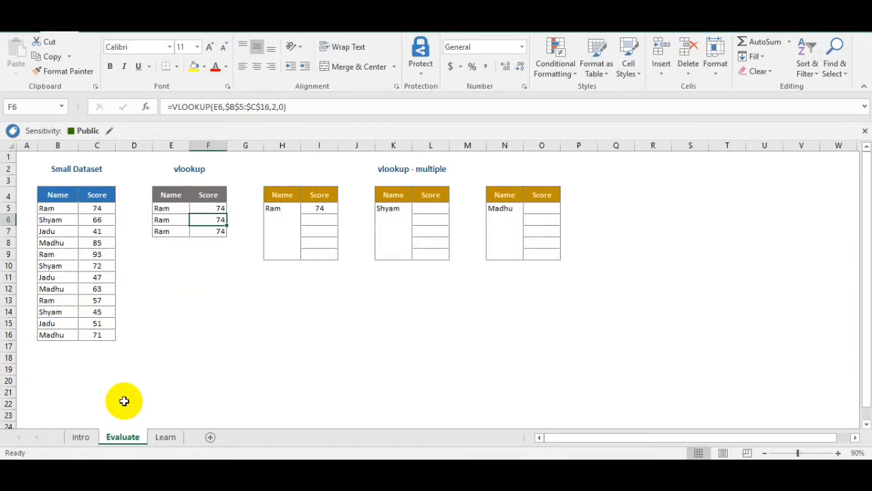
Review the notes on the Intro sheet and return to the Evaluate sheet.
left_click(83, 437)
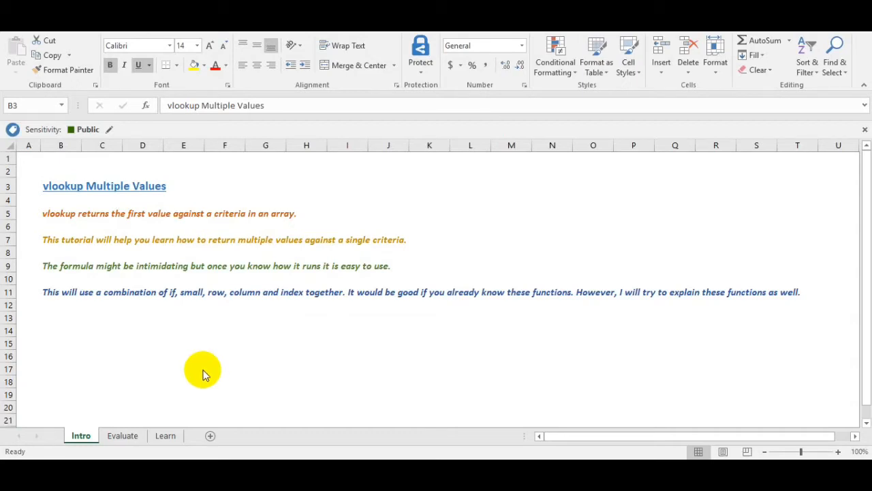
left_click(131, 437)
left_click(131, 438)
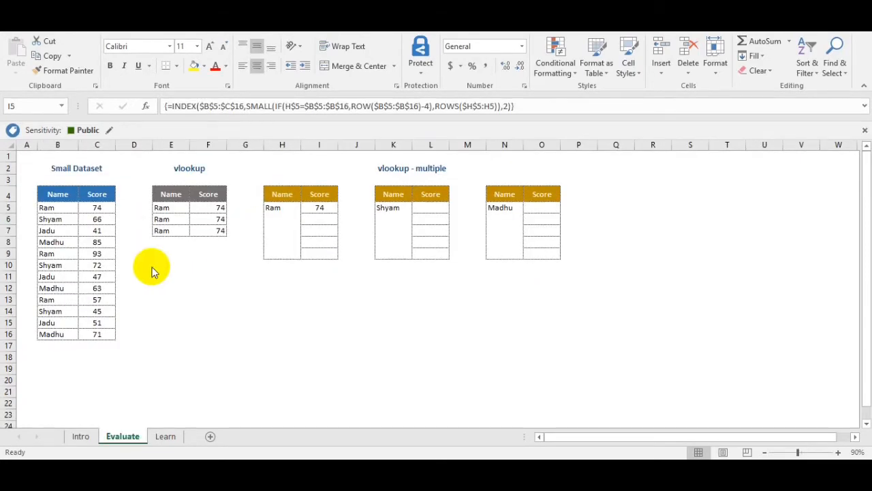
Copy the INDEX/SMALL array formula from I5 down into I6, I7 and I8 of the first vlookup - multiple table.
left_click(324, 213)
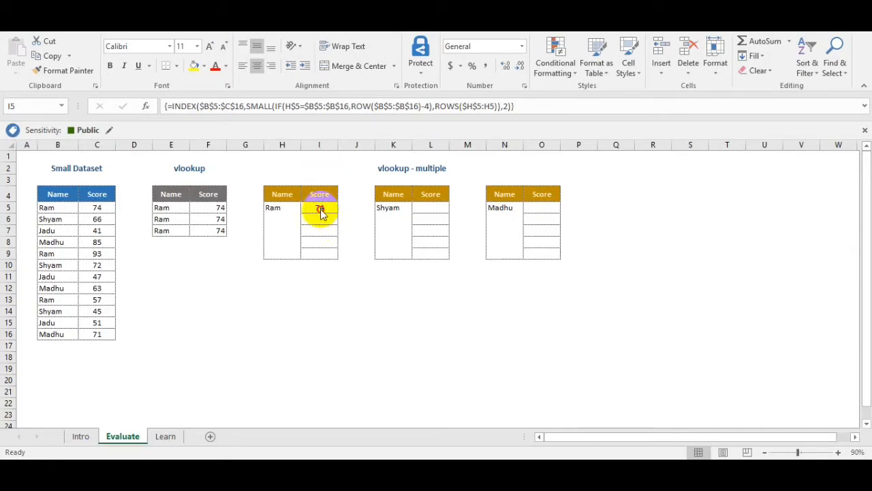
left_click(321, 209)
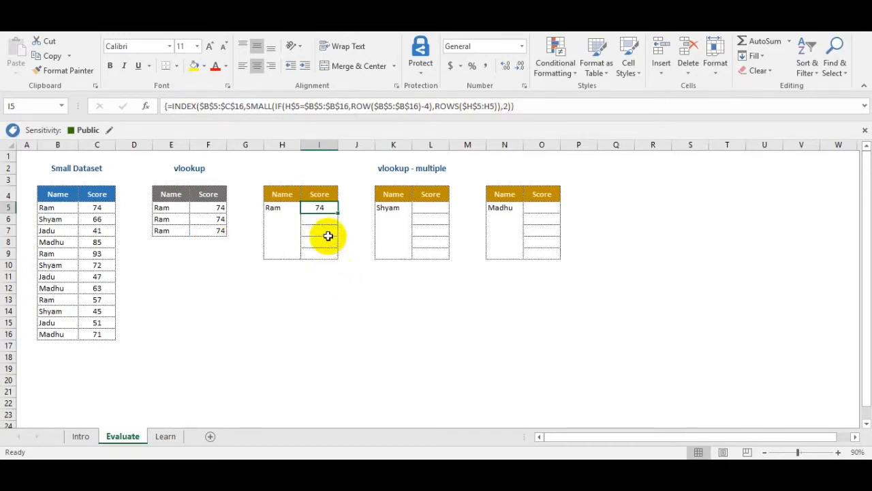
key("ctrl+c")
key("Down")
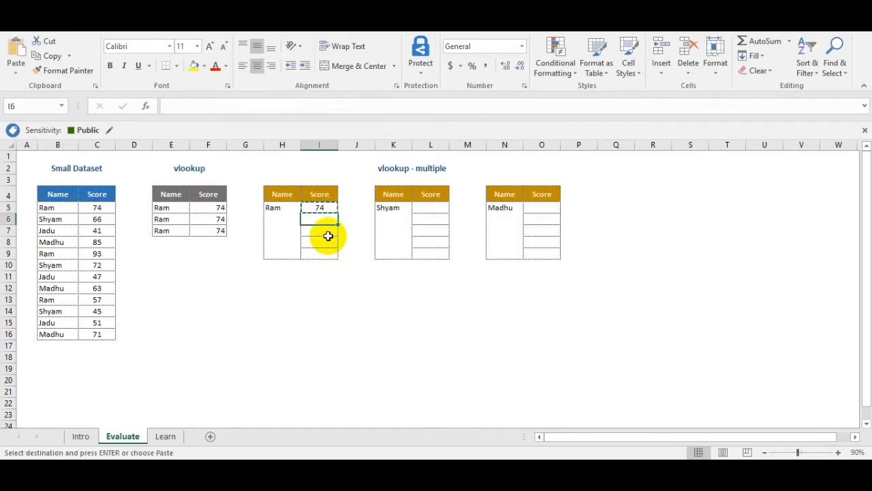
key("ctrl+v")
key("Down")
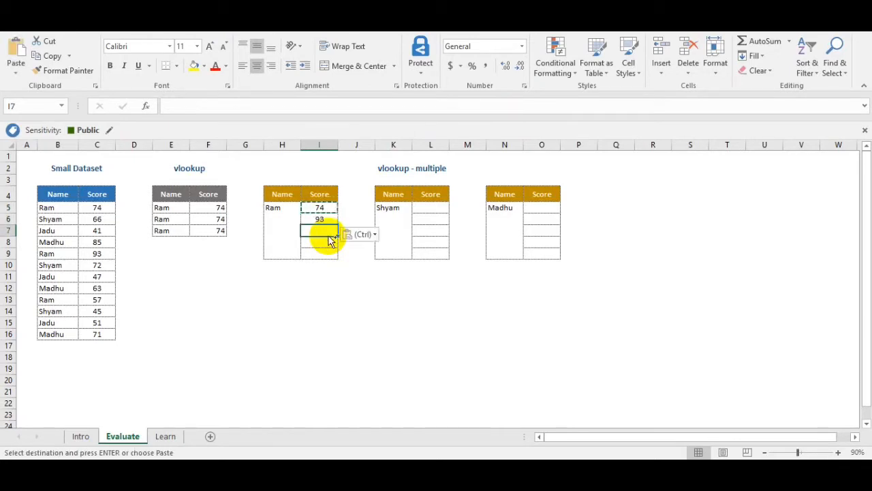
key("ctrl+v")
key("Down")
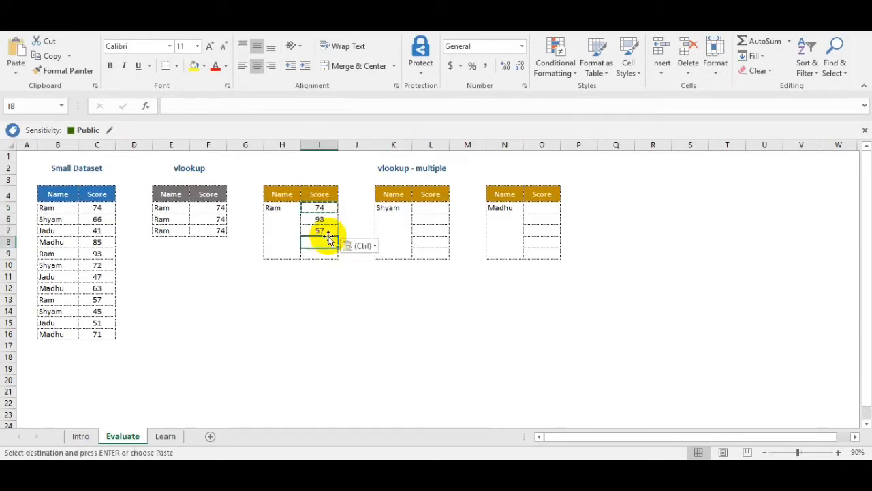
key("ctrl+v")
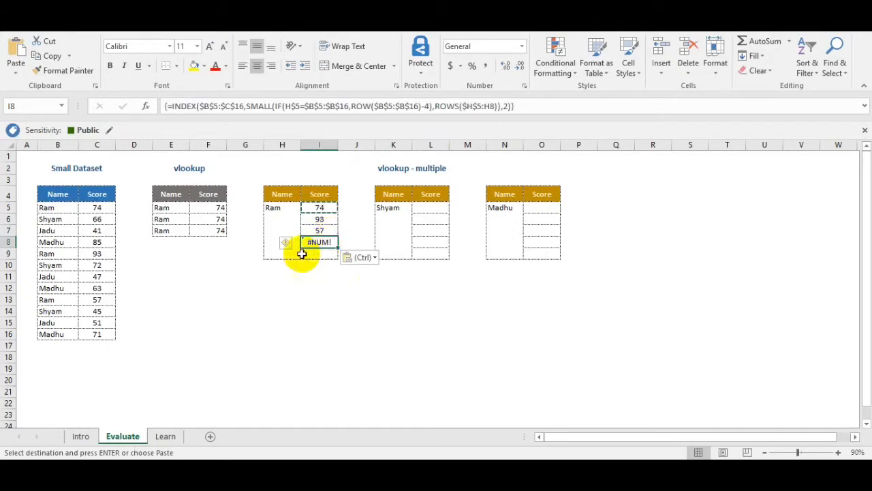
key("Escape")
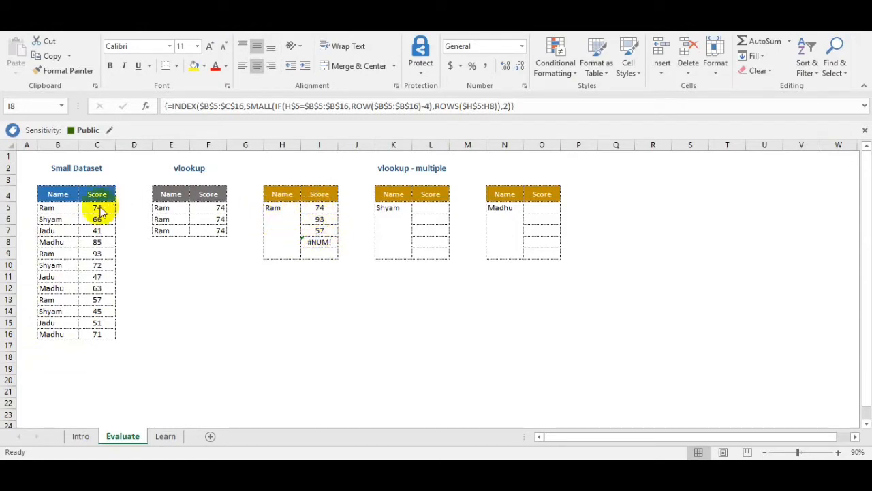
Inspect the cell references of the array formula in I8 and keep it as an array formula.
left_click(322, 210)
key("F2")
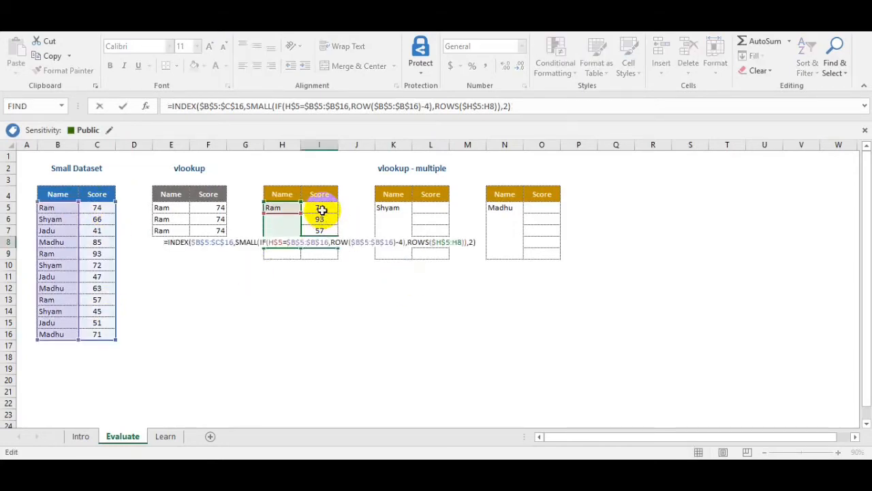
key("ctrl+shift+Return")
Copy the array formula from I5 into L5, the first score cell of the second vlookup - multiple table.
left_click(323, 210)
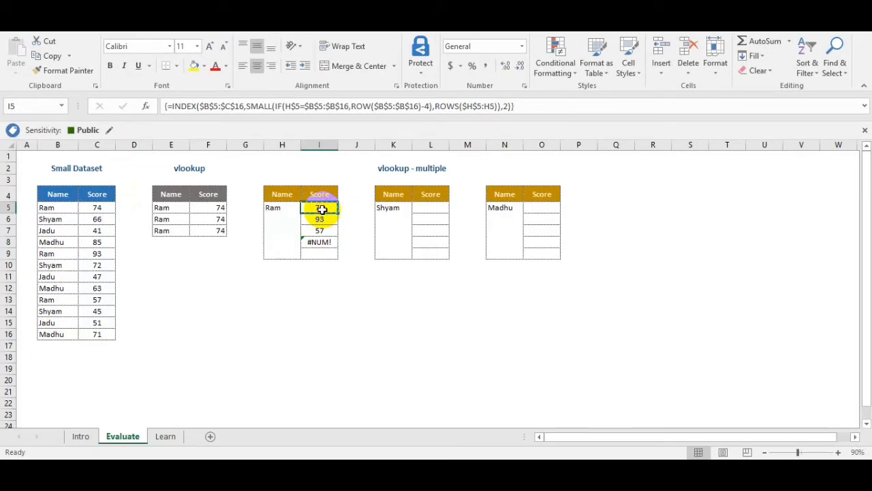
key("ctrl+c")
key("Right")
key("Right")
key("Right")
key("ctrl+v")
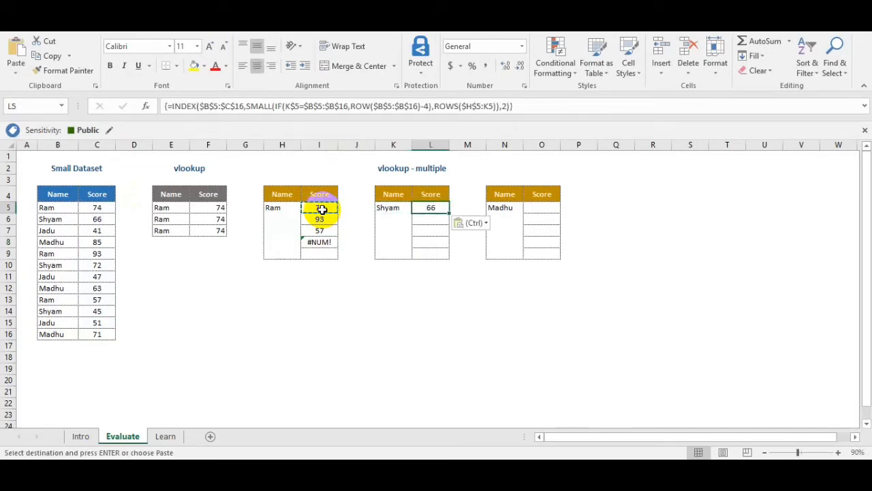
Paste the copied array formula into the remaining score cells L6:L8 of the second table.
key("Down")
key("shift+Down")
key("shift+Down")
key("ctrl+v")
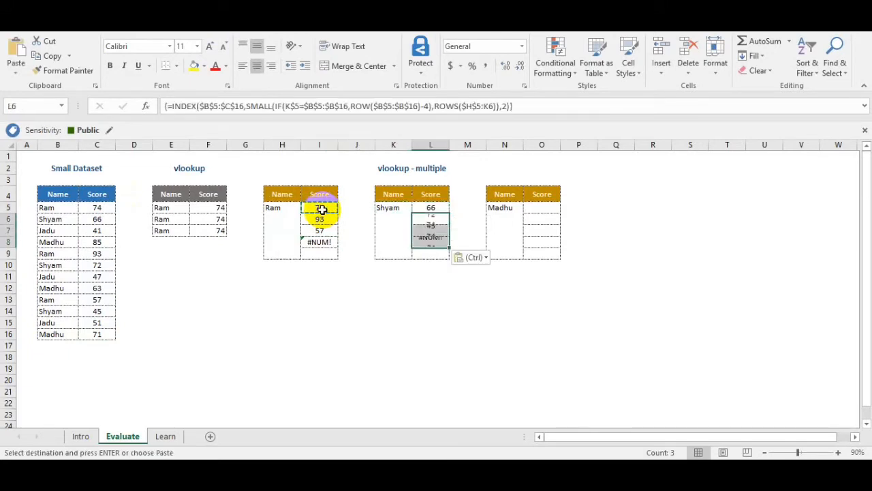
key("Up")
key("Up")
key("Down")
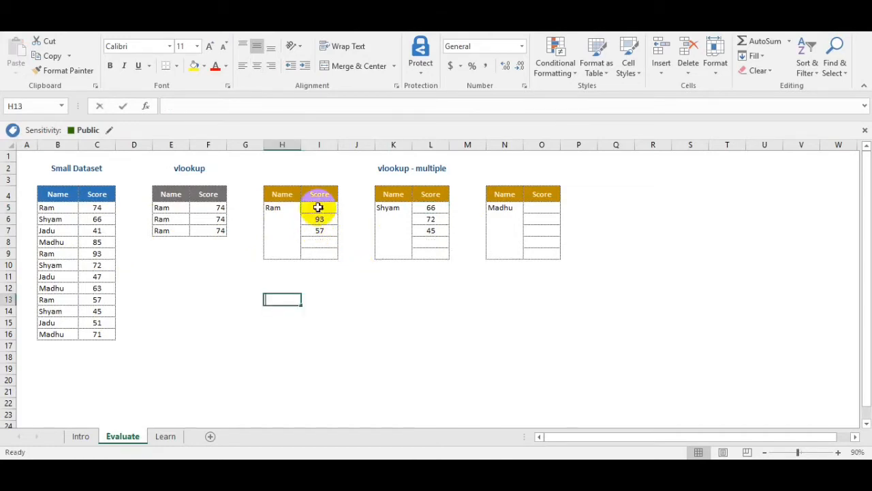
Enter =ROW(E13) in the empty cell H13 to demonstrate the ROW function.
left_click(317, 207)
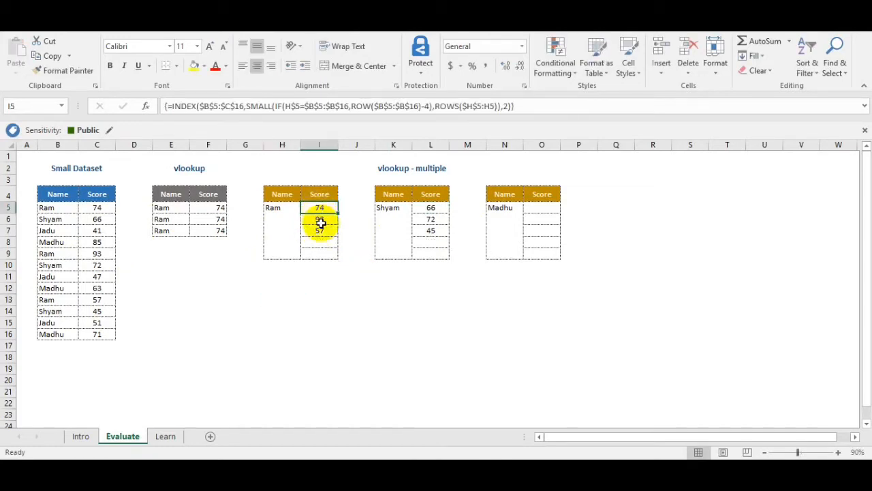
left_click(282, 295)
type("=r")
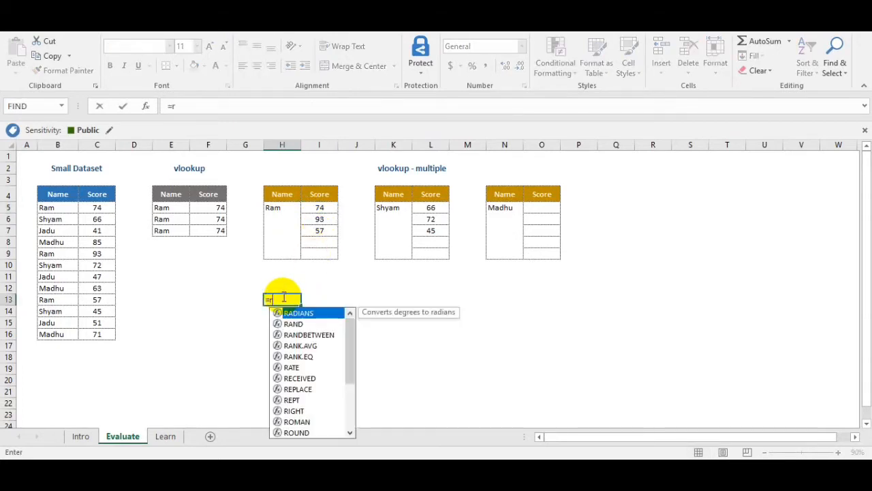
type("ow(")
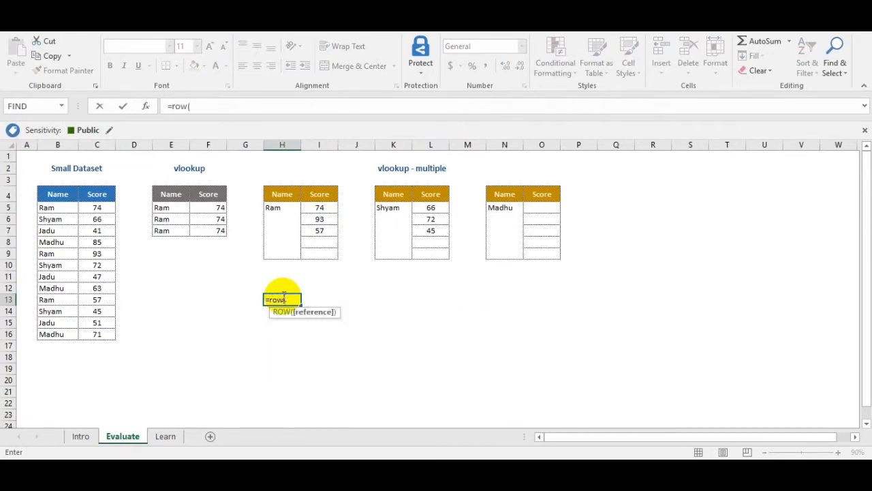
key("Left")
key("Left")
key("Left")
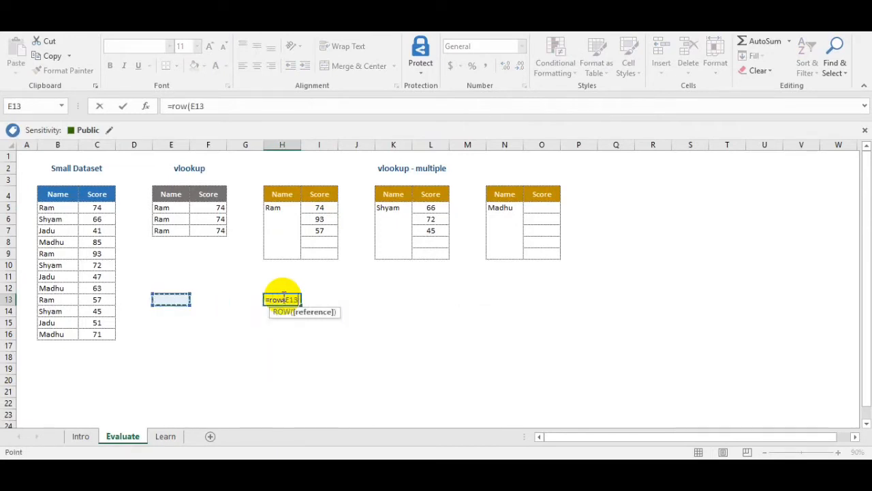
type(")")
key("Return")
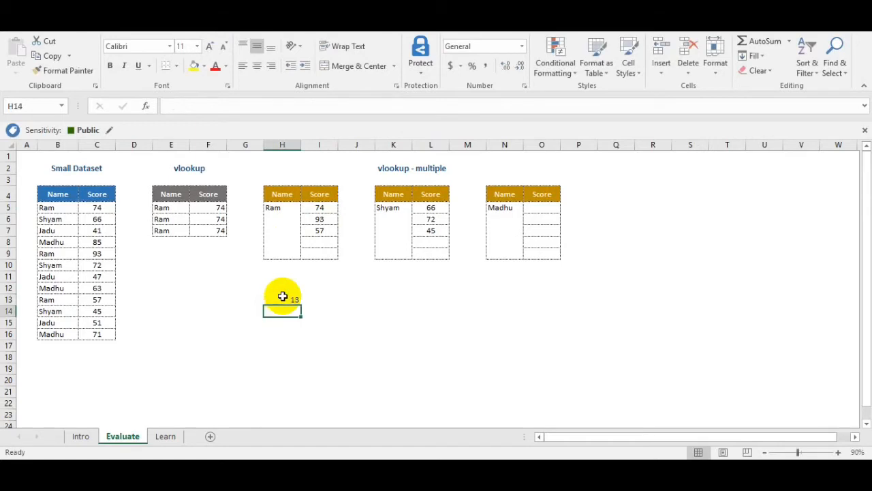
Replace the formula in H13 with =COLUMN(E13) to demonstrate the COLUMN function.
left_click(283, 297)
double_click(283, 297)
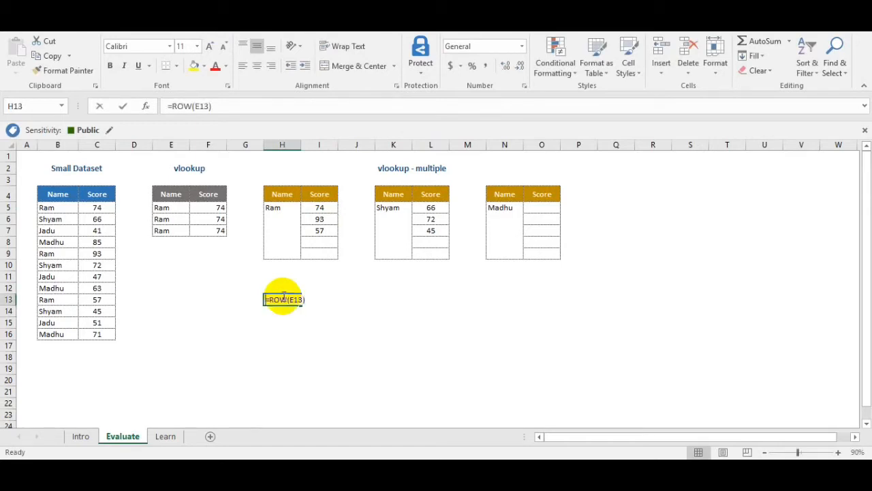
key("Escape")
type("=column(")
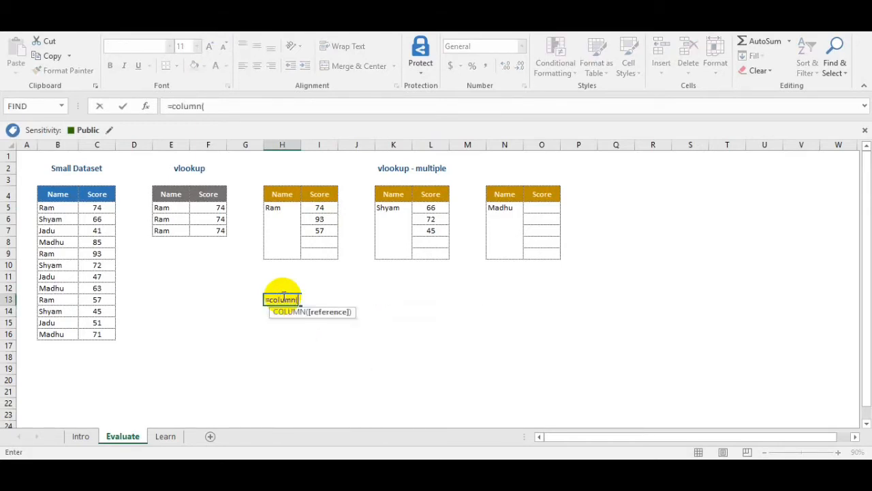
key("Left")
key("Left")
key("Left")
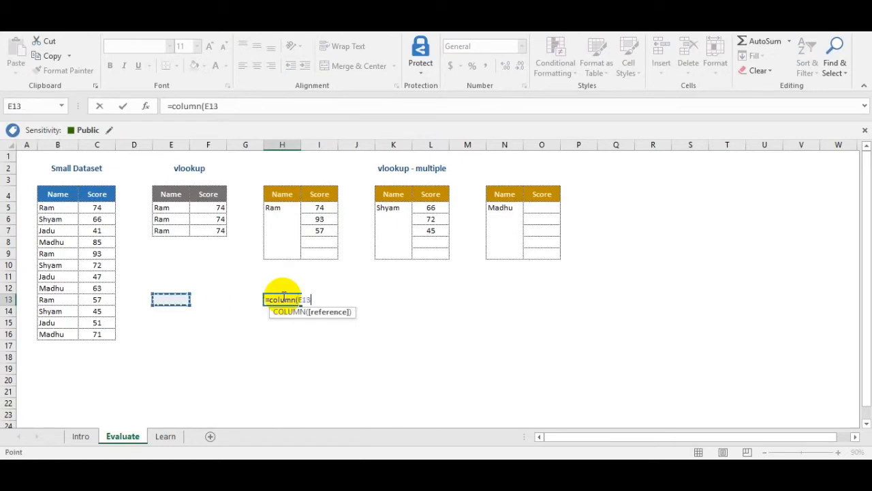
type(")")
key("Return")
Clear H13 and enter =ROWS(B5:B16) to count the rows of the dataset's Name column.
left_click(283, 297)
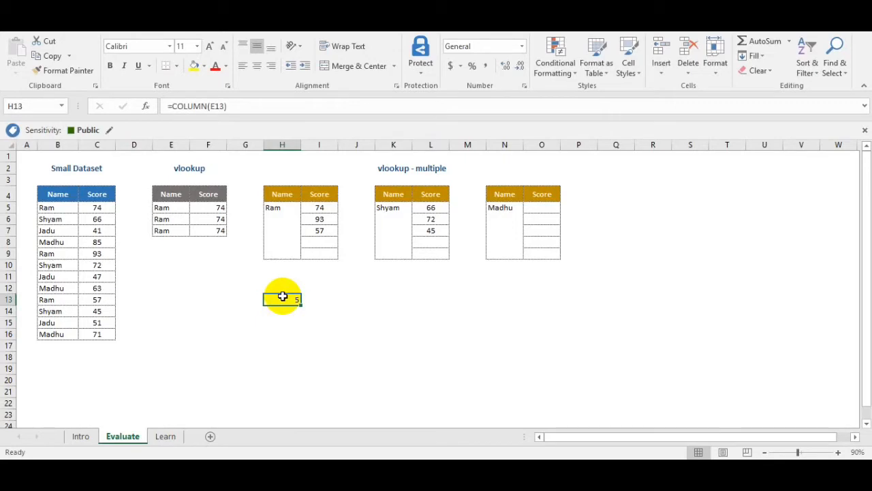
key("Delete")
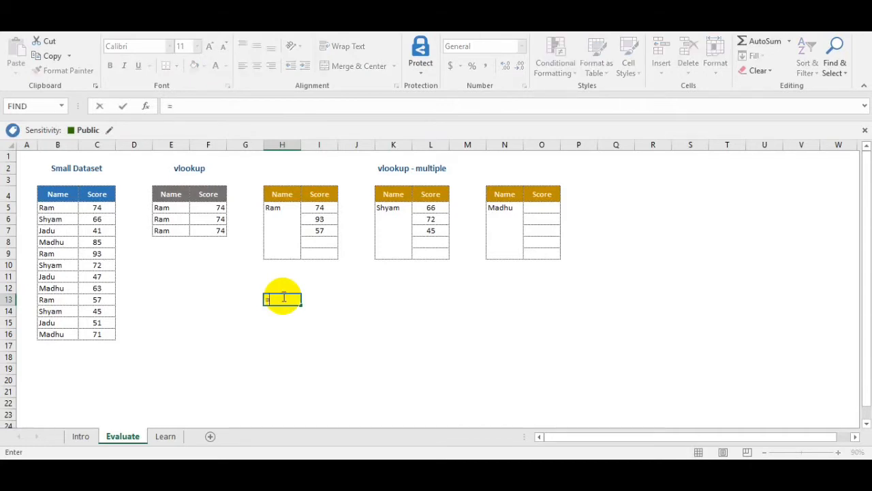
type("=rows(")
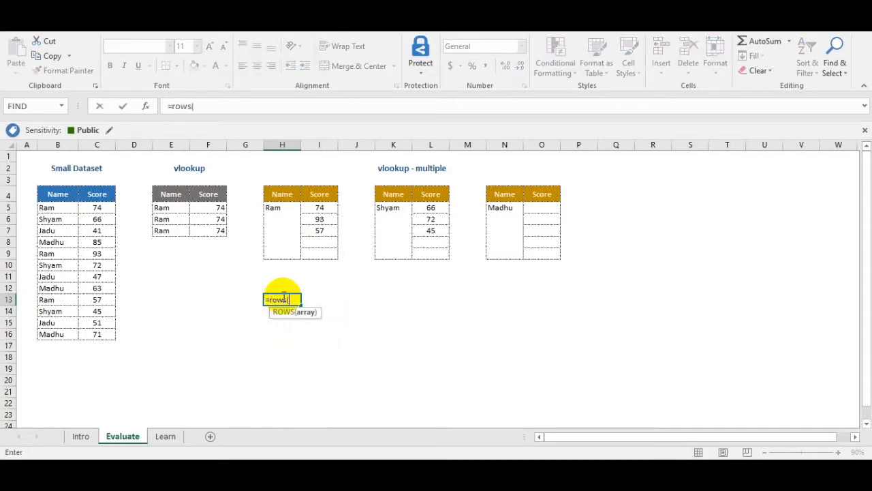
key("Left")
key("Left")
key("Left")
key("Left")
key("Left")
key("Left")
key("ctrl+Up")
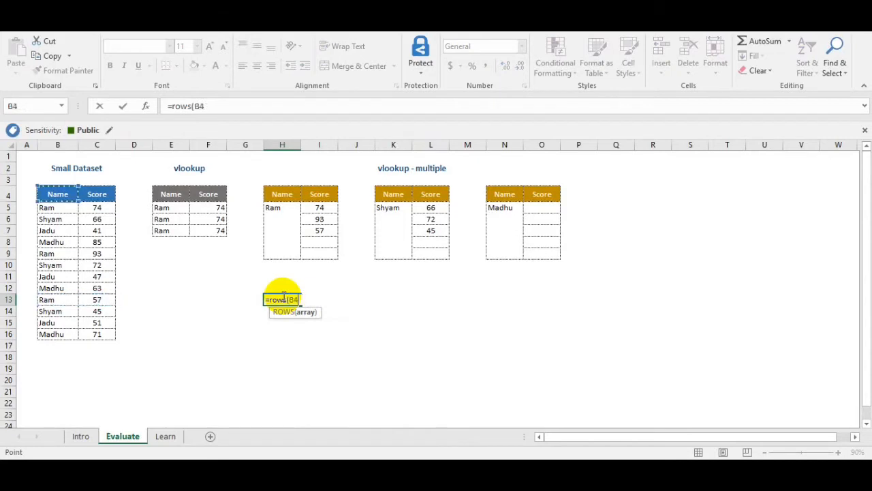
key("Down")
key("ctrl+shift+Down")
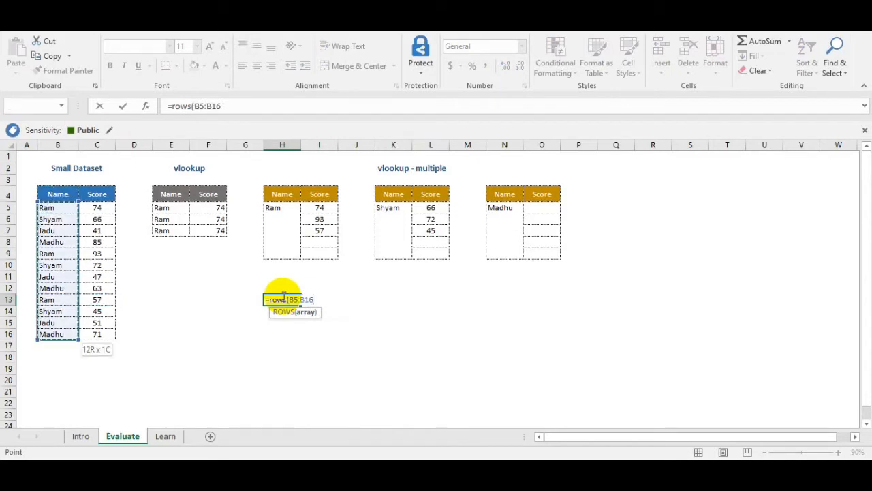
type(")")
key("ctrl+Return")
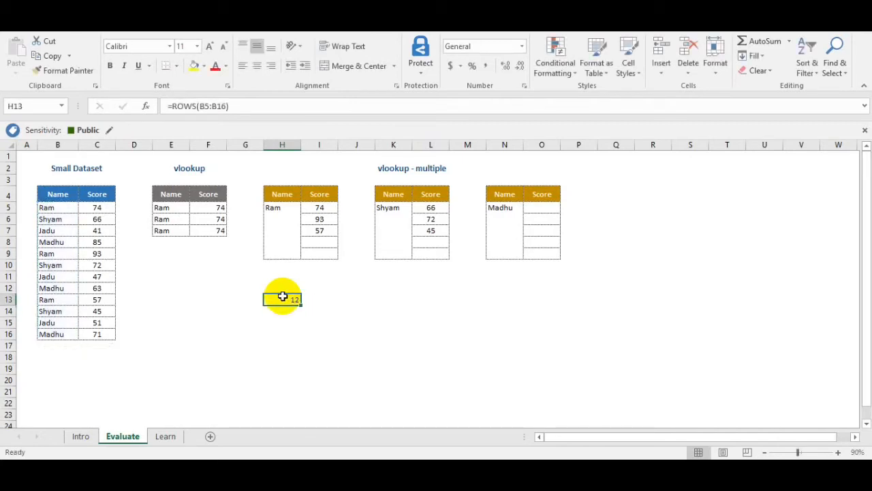
Replace the formula in H13 with =COLUMNS(H11:O11) to demonstrate counting columns in a range.
type("=co")
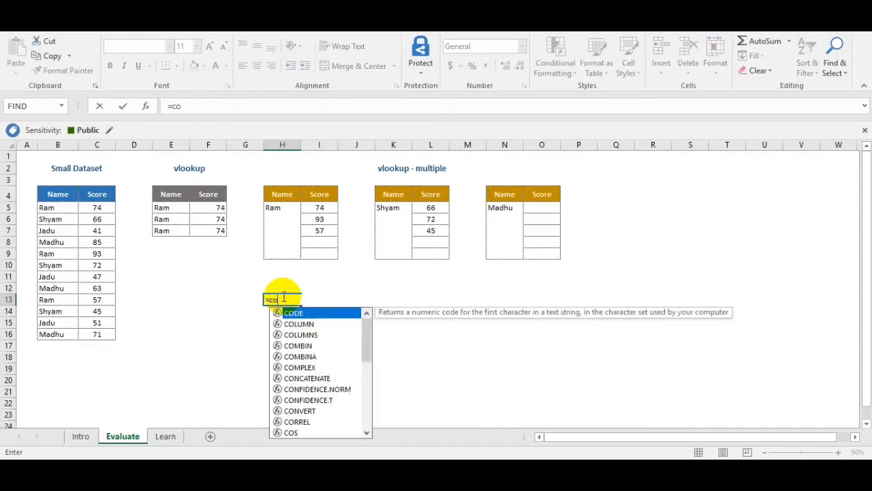
type("lumns(")
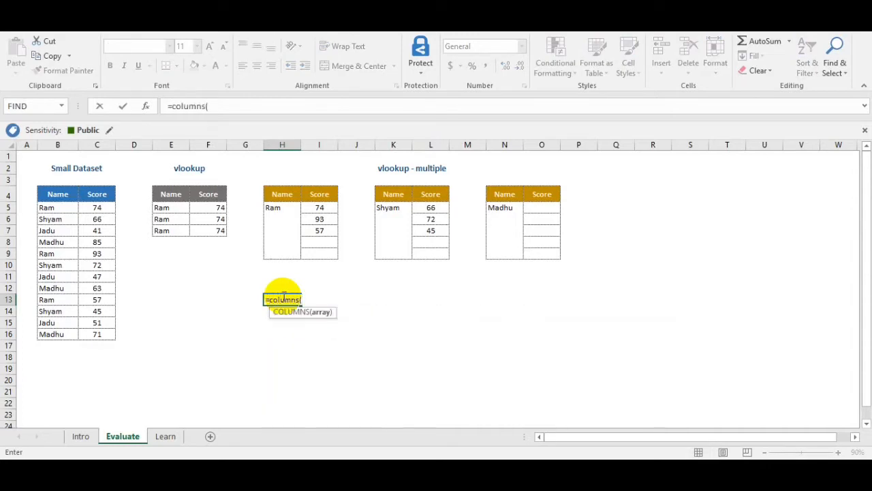
key("Up")
key("Up")
key("Up")
key("Down")
key("shift+Right")
key("shift+Right")
key("shift+Right")
key("shift+Right")
key("shift+Right")
key("shift+Right")
key("shift+Right")
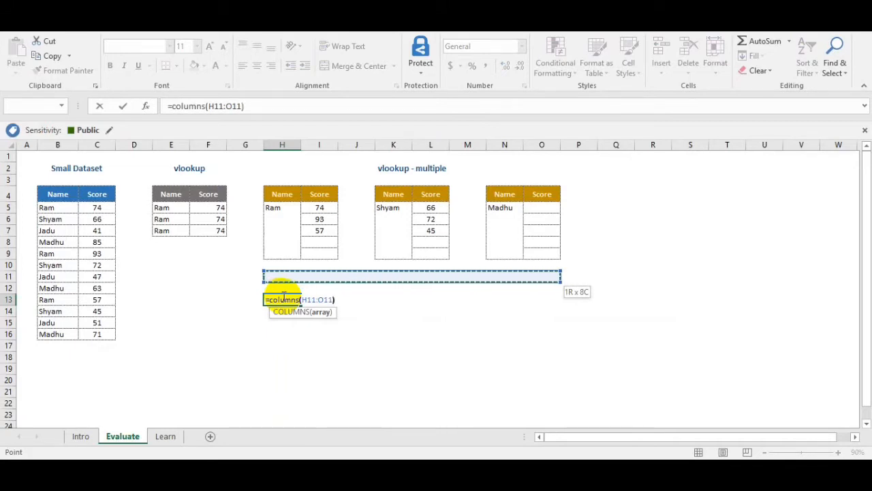
key("Return")
Clear H13 and enter =SMALL(C5:C16,1) to find the smallest score in the dataset.
left_click(283, 297)
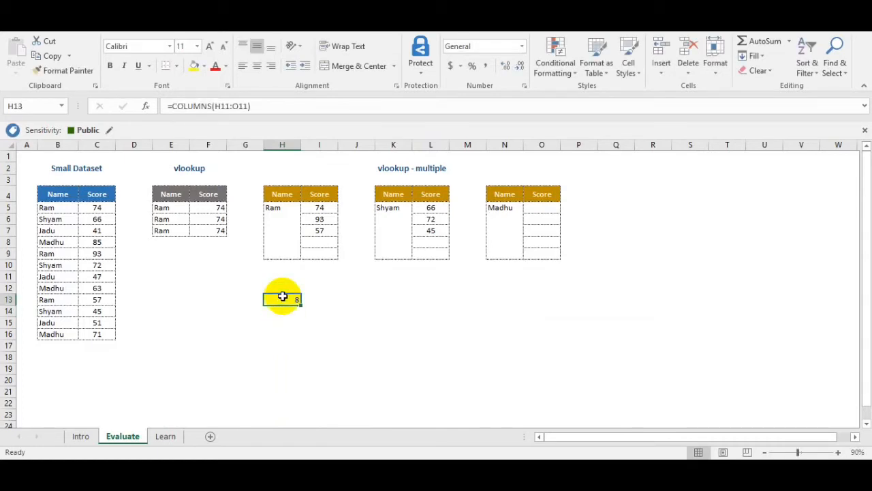
key("Delete")
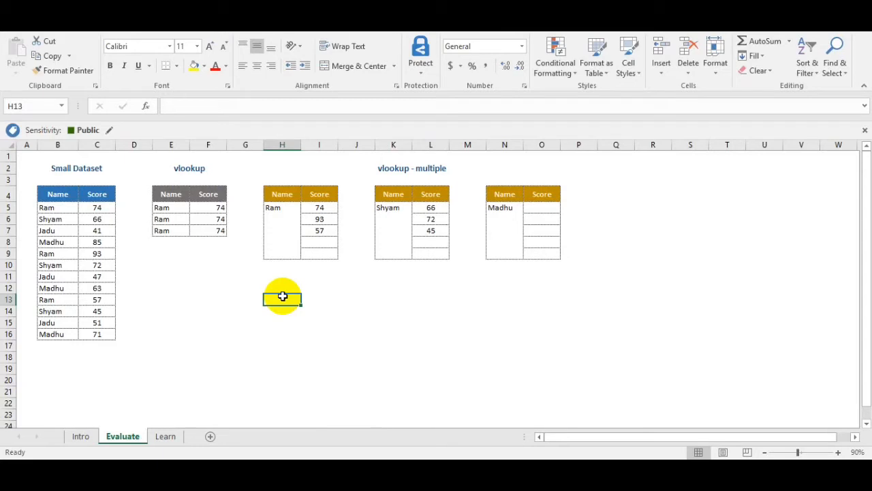
type("=small(")
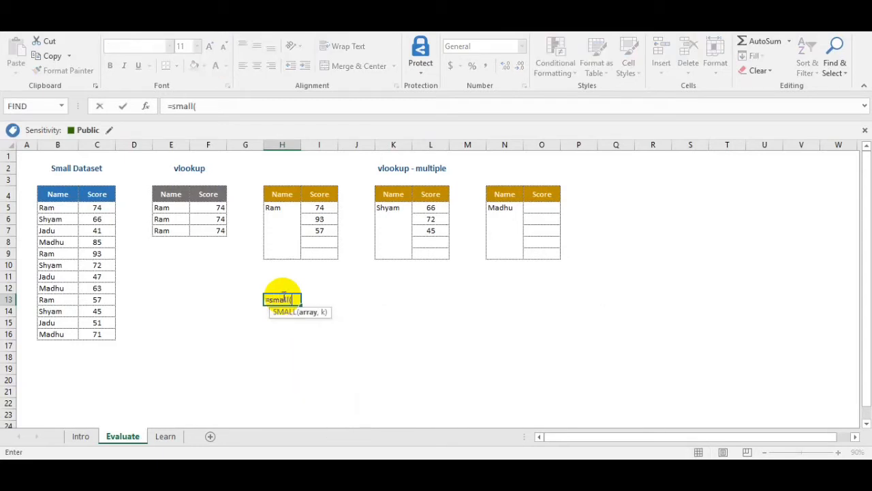
key("Left")
key("Left")
key("Left")
key("Left")
key("Left")
key("Left")
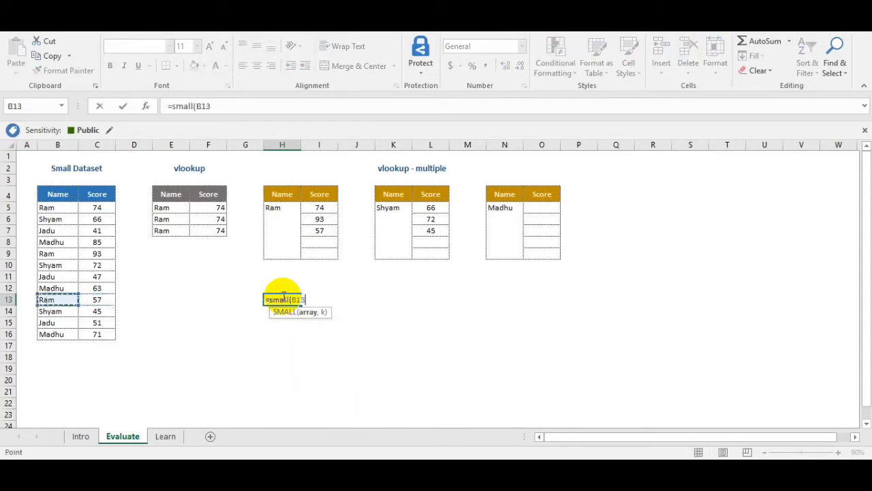
key("ctrl+Up")
key("Down")
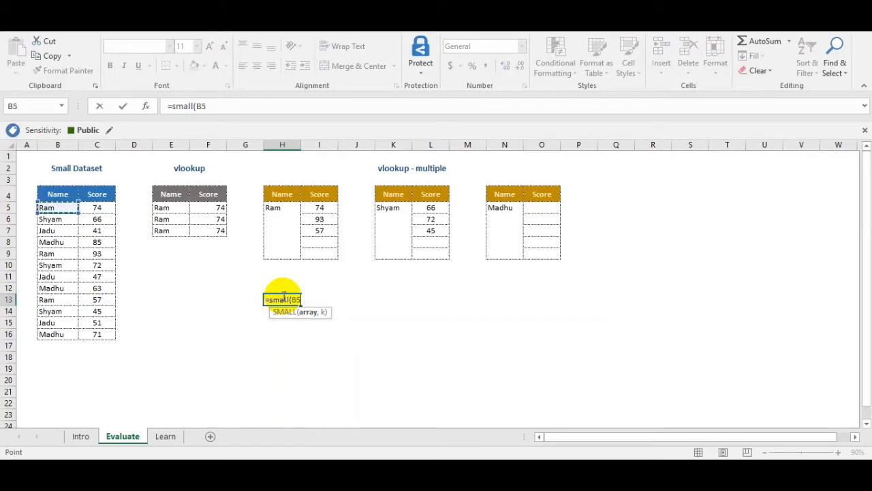
key("Right")
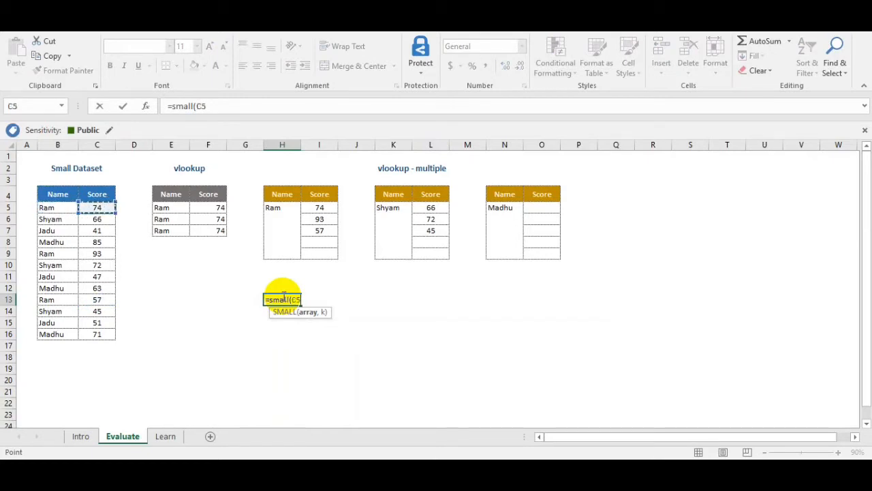
key("ctrl+shift+Down")
type(",1")
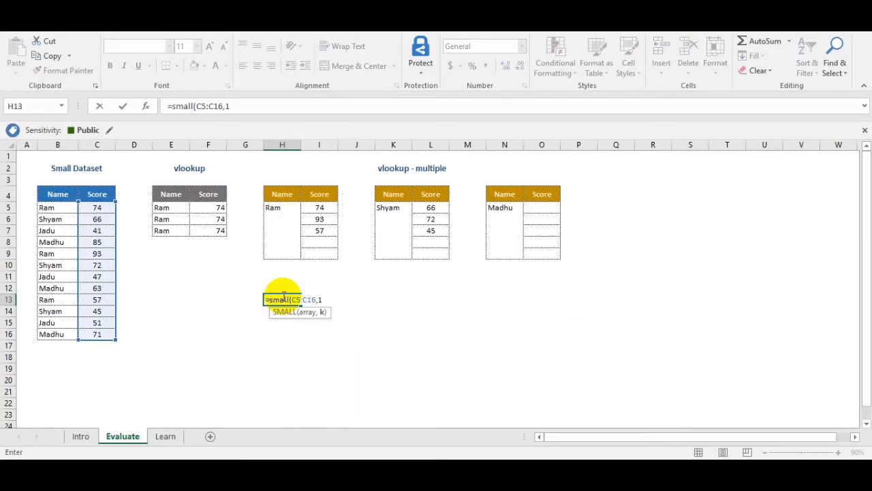
type(")")
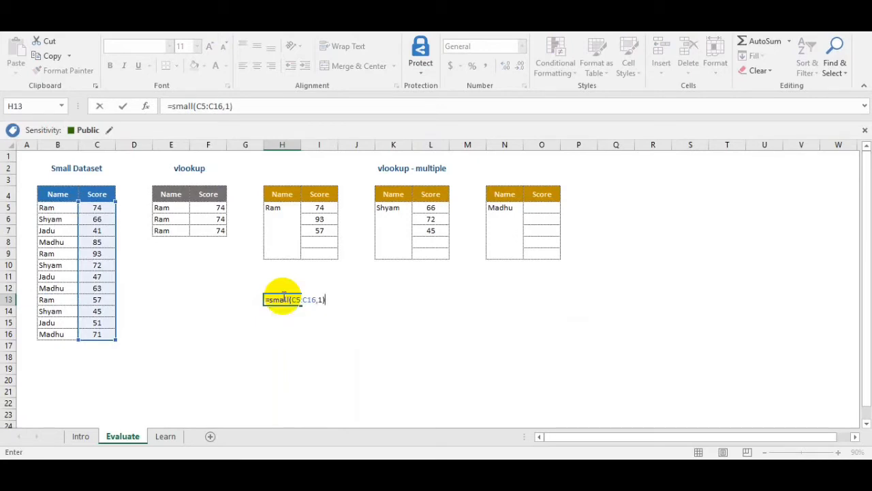
key("Return")
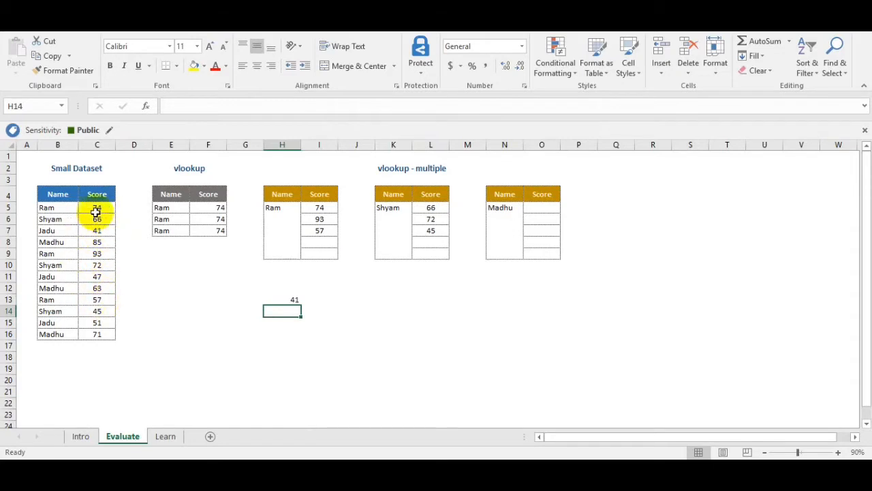
Set the k argument of the SMALL formula in H13 to 2 for the second-smallest score, and clear the test cell.
left_click(287, 299)
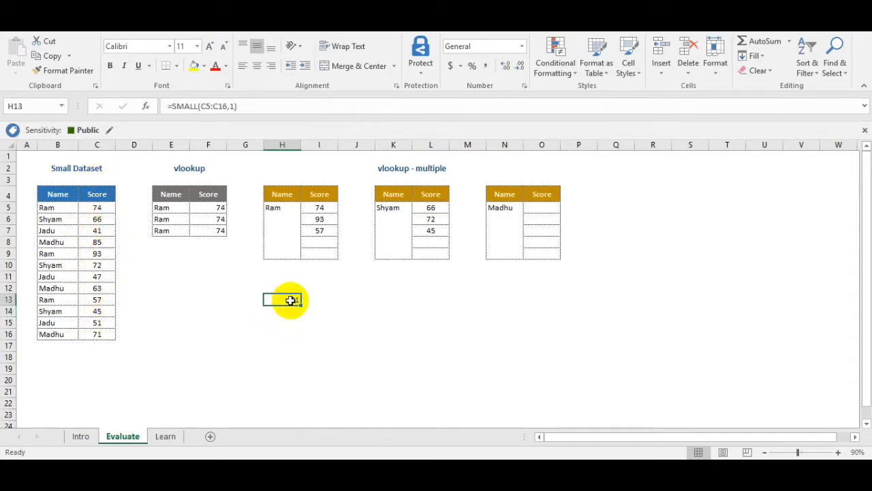
left_click(233, 107)
key("BackSpace")
type("2")
key("Return")
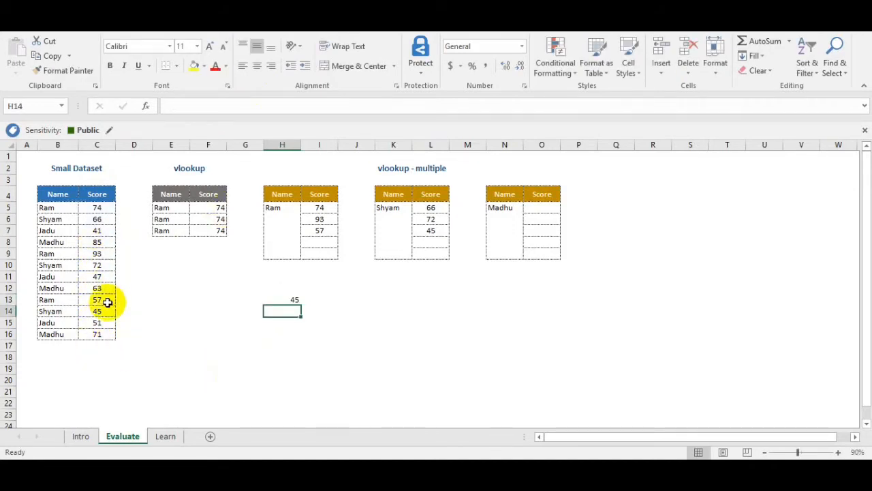
left_click(291, 298)
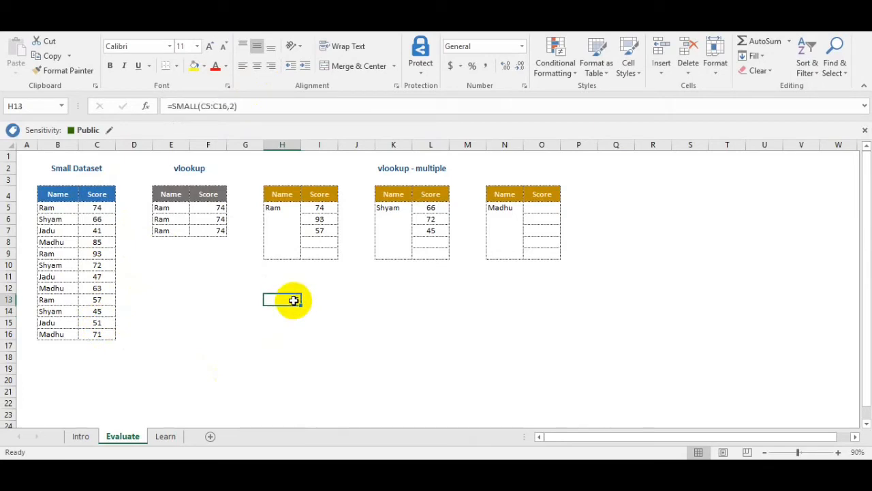
key("Delete")
Open Evaluate Formula for the array formula in I5, the first score cell of the first vlookup - multiple table.
key("Up")
key("Up")
key("Up")
key("Up")
key("Right")
key("Up")
key("Up")
key("Up")
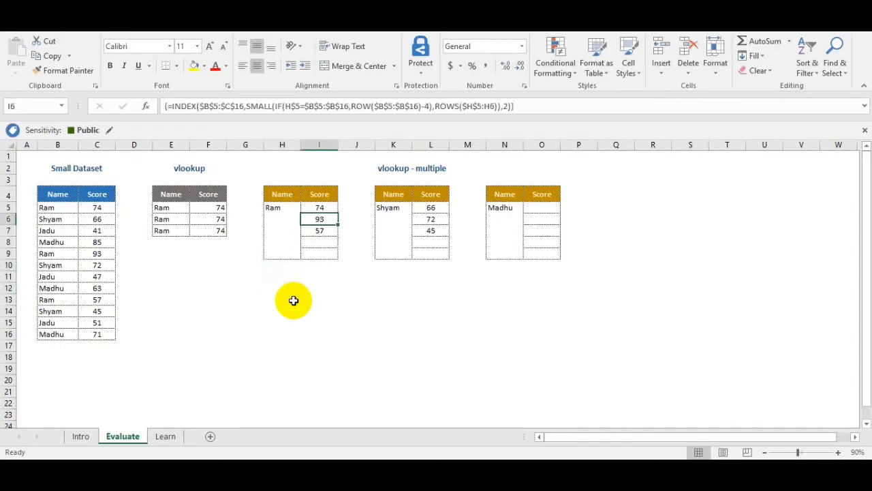
key("Up")
key("alt+m")
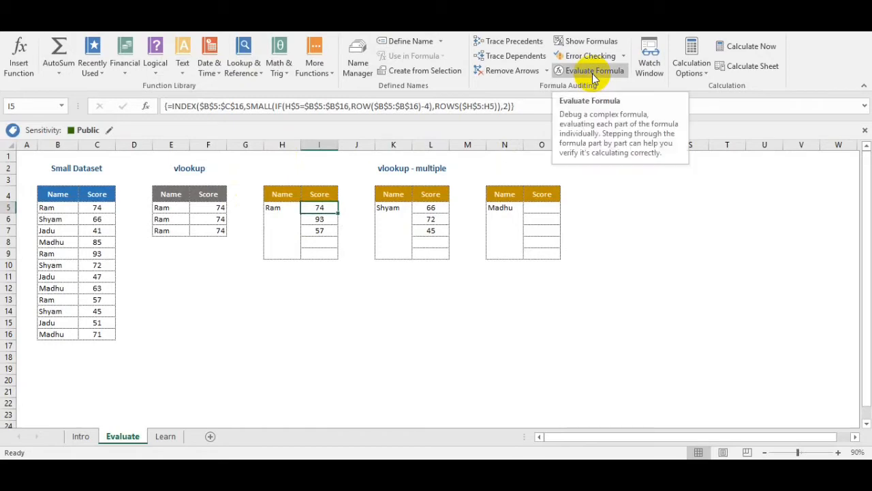
left_click(592, 74)
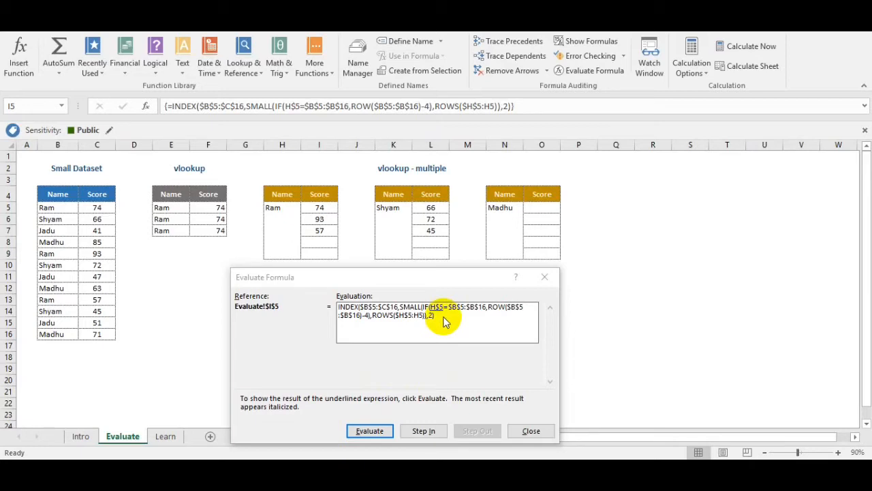
Evaluate the I5 formula through the name comparison H$5=$B$5:$B$16 and the ROW($B$5:$B$16)-4 expression.
left_click(372, 432)
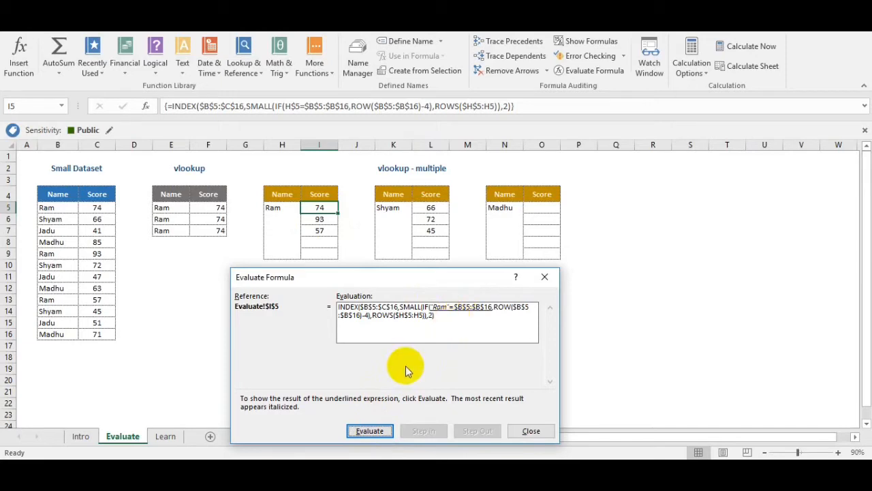
left_click(374, 432)
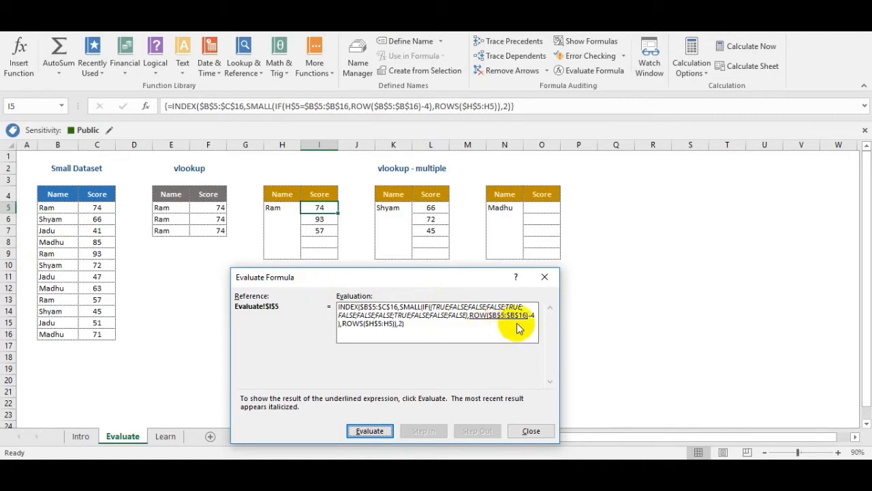
left_click(368, 431)
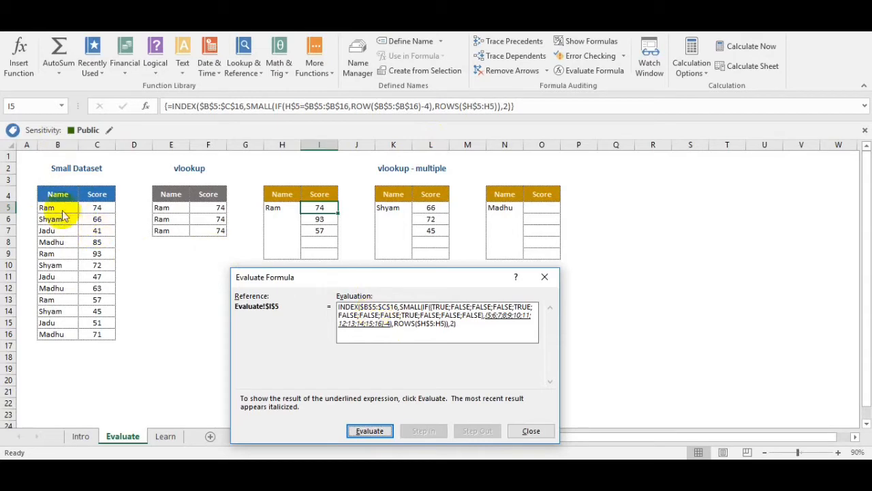
left_click(370, 430)
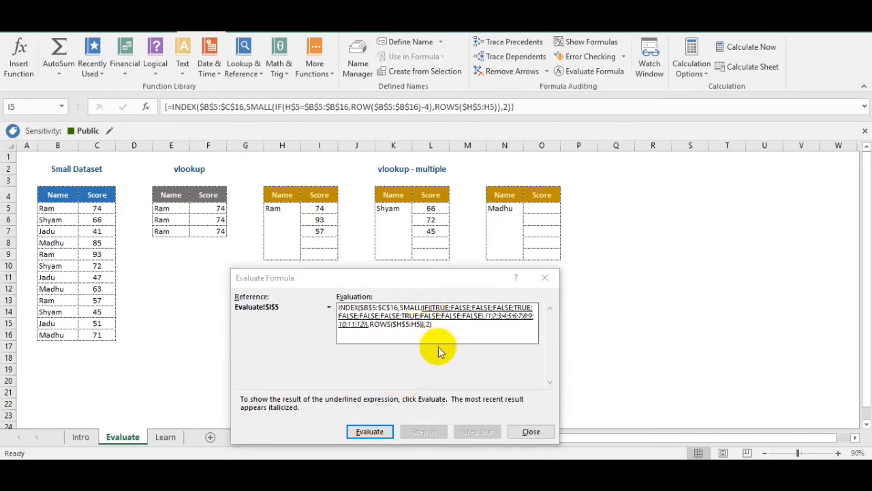
Continue evaluating the I5 formula through its IF, ROWS, SMALL and INDEX parts to the final result.
left_click(369, 434)
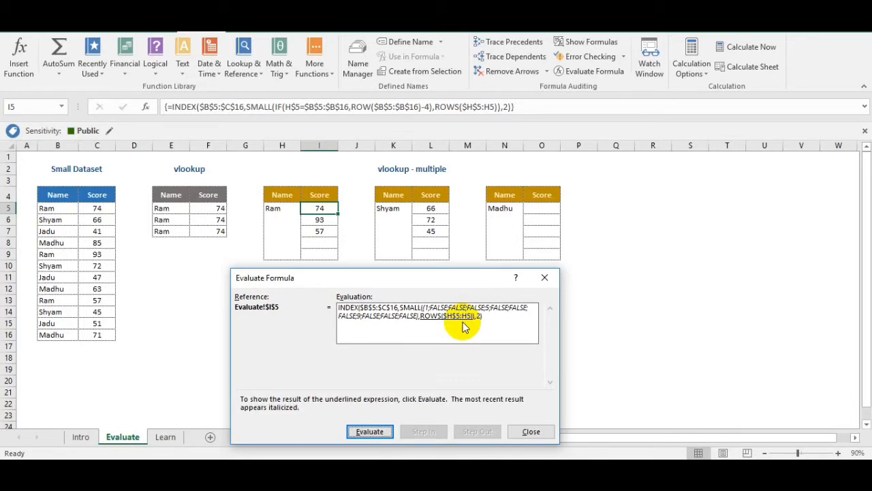
left_click(372, 433)
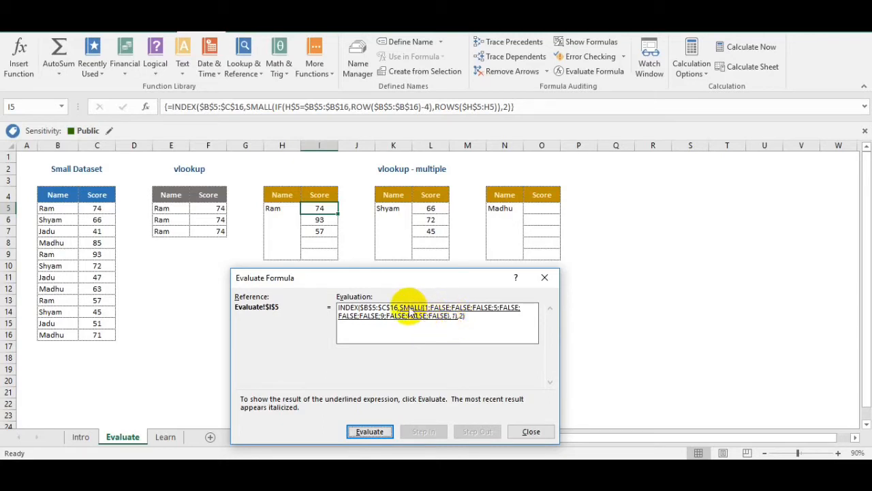
left_click(371, 431)
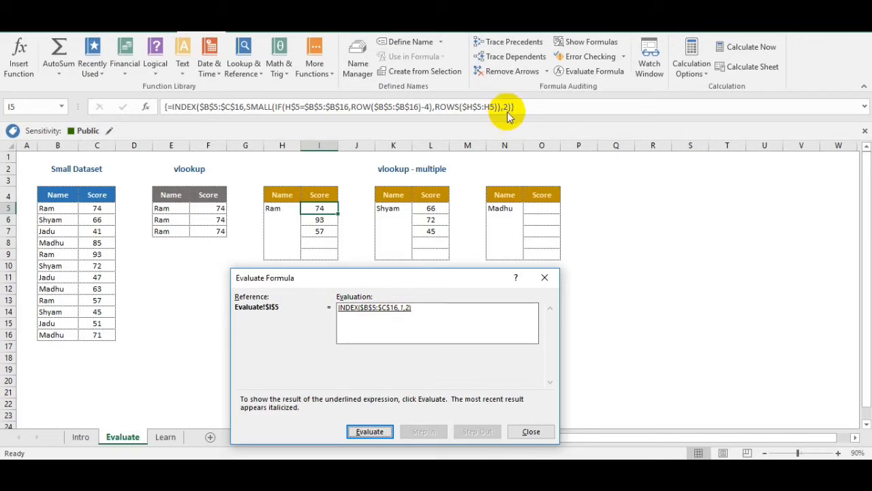
left_click(377, 427)
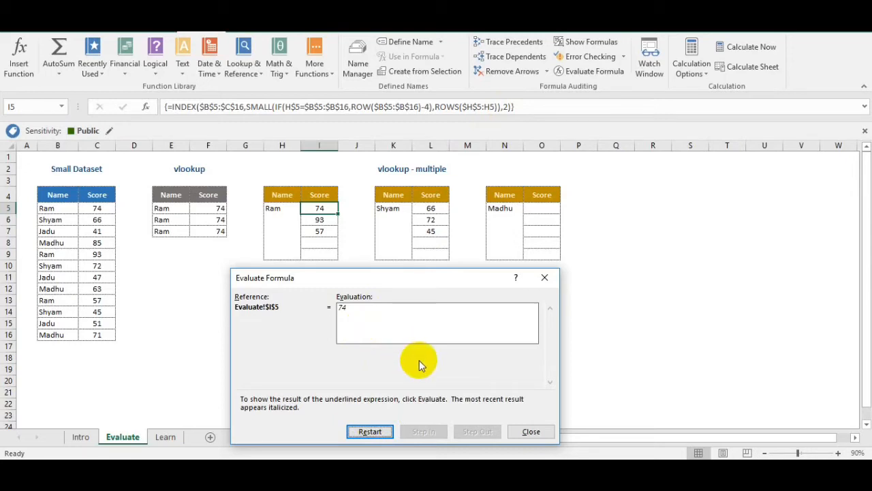
Close the I5 evaluation and open Evaluate Formula for I7, the third score cell of the first vlookup - multiple table.
left_click(531, 431)
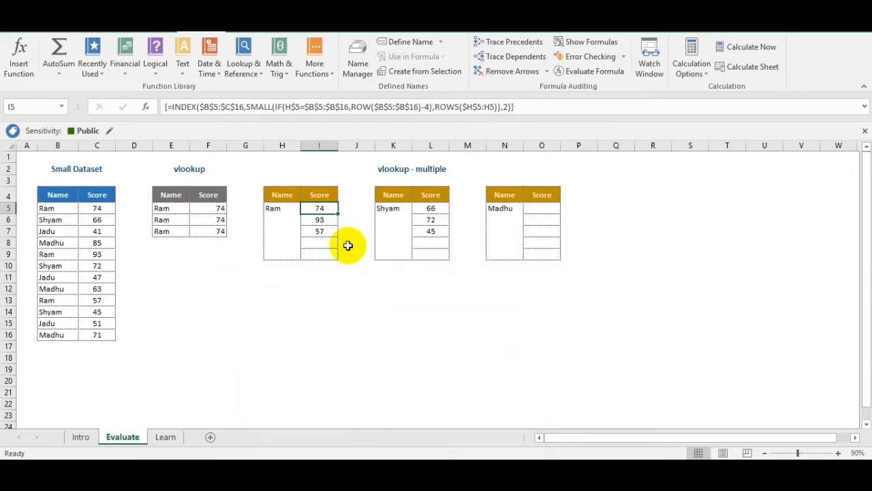
left_click(329, 231)
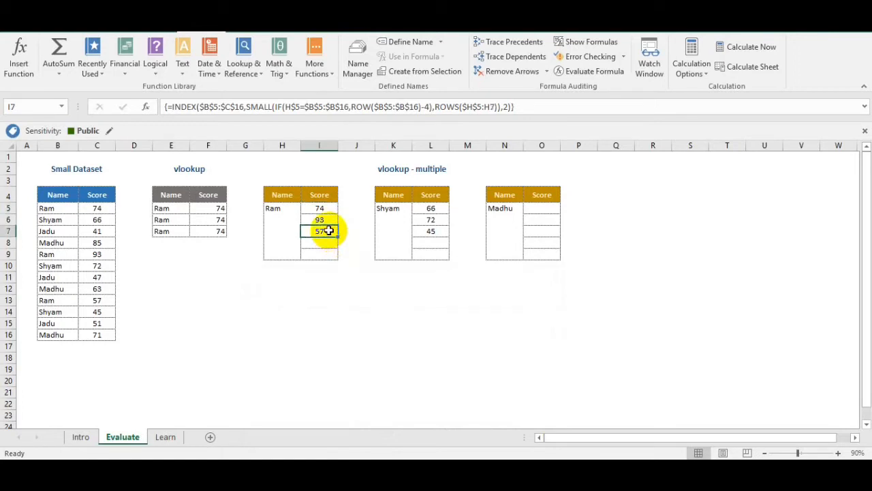
left_click(579, 70)
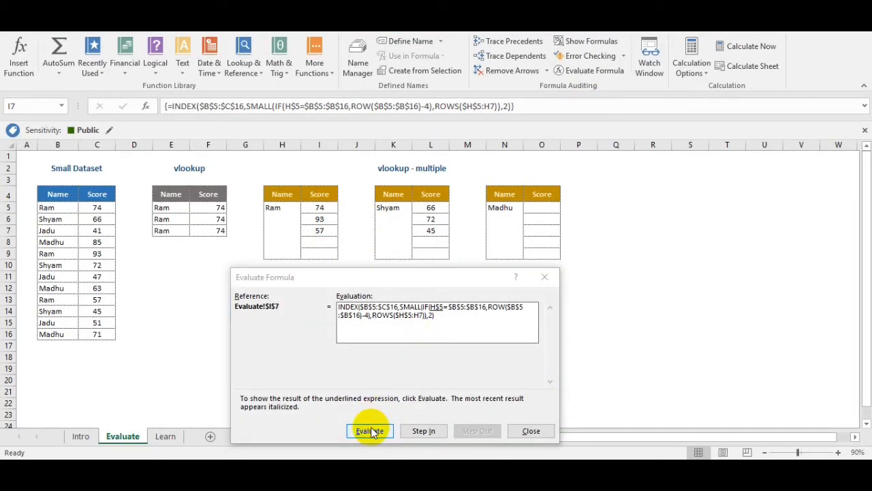
Evaluate the I7 formula through the name comparison H$5=$B$5:$B$16 and the ROW($B$5:$B$16)-4 expression.
left_click(370, 431)
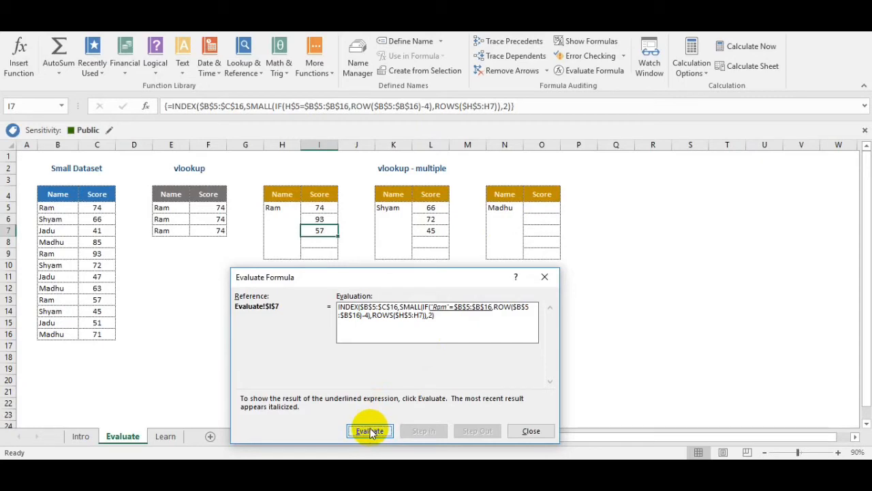
left_click(371, 432)
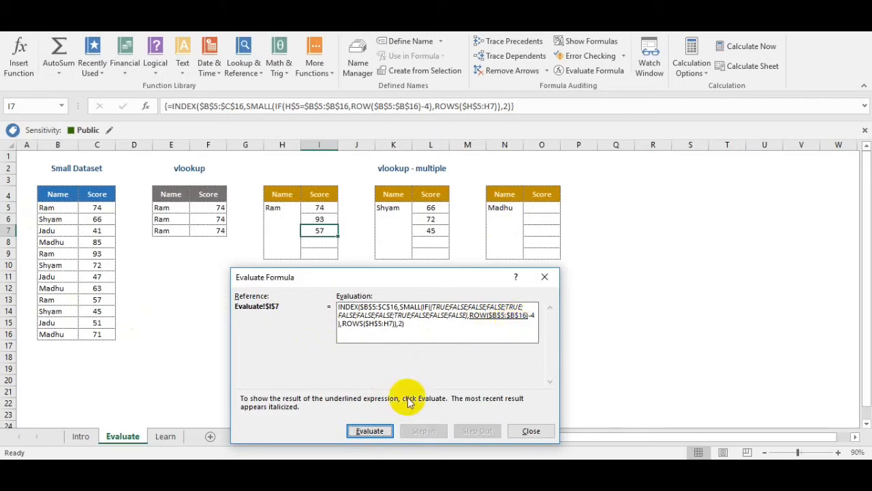
left_click(371, 431)
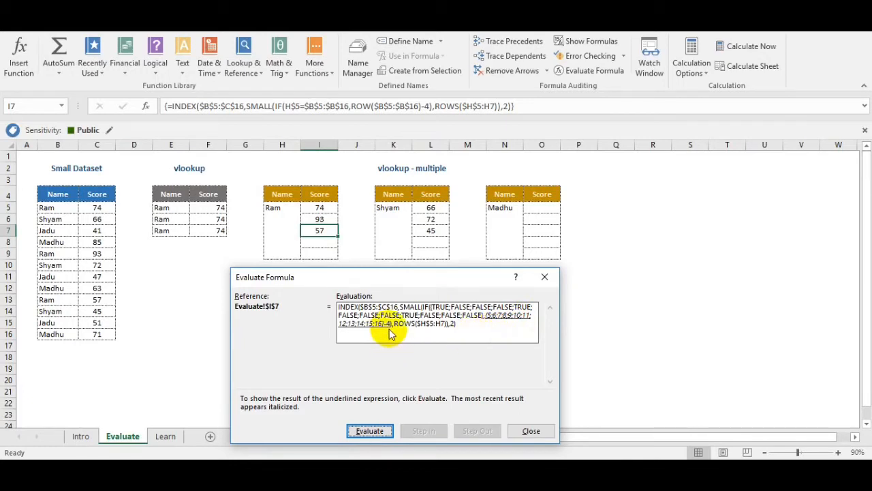
left_click(371, 430)
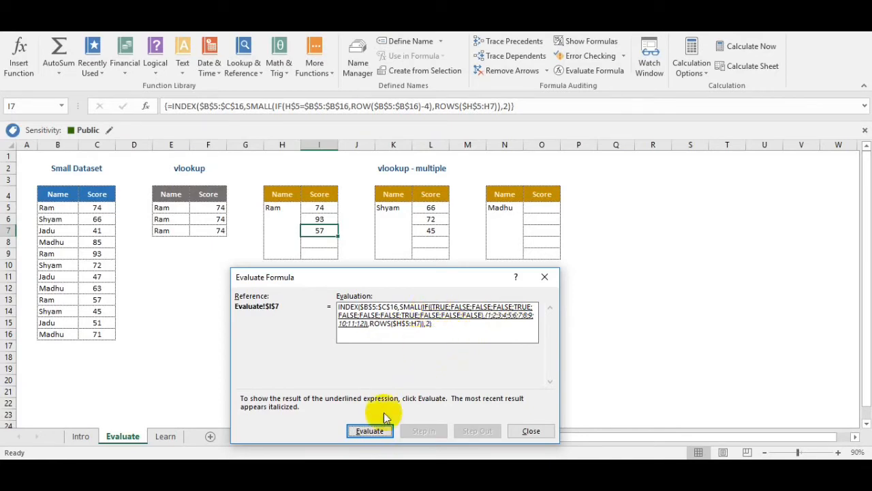
Evaluate the IF, ROWS($H$5:H7), SMALL and INDEX parts of the I7 formula to the final result, and close the evaluation.
left_click(375, 430)
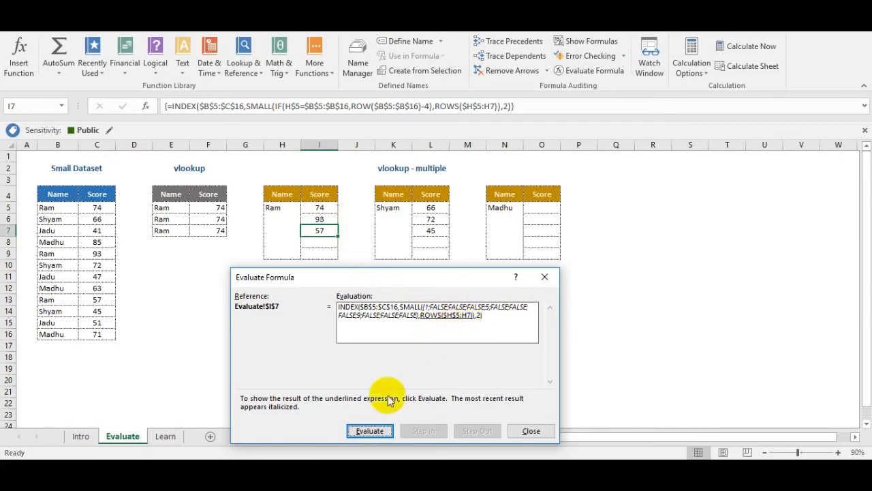
left_click(370, 432)
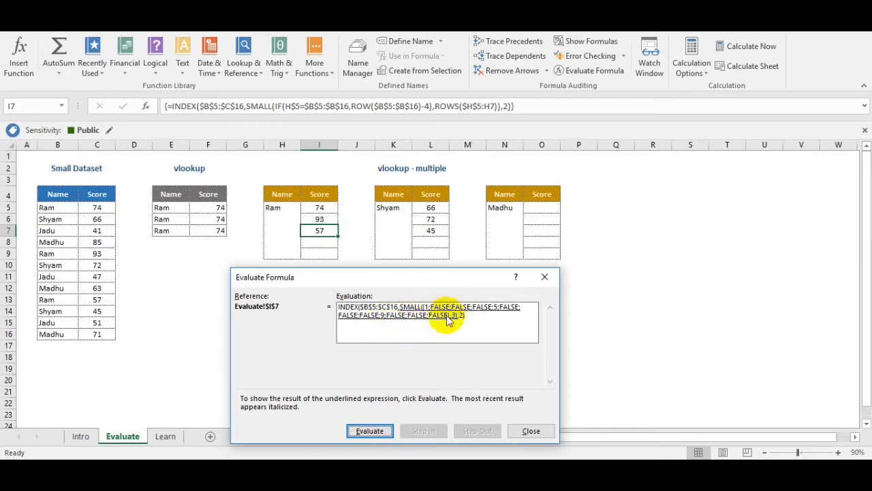
left_click(370, 430)
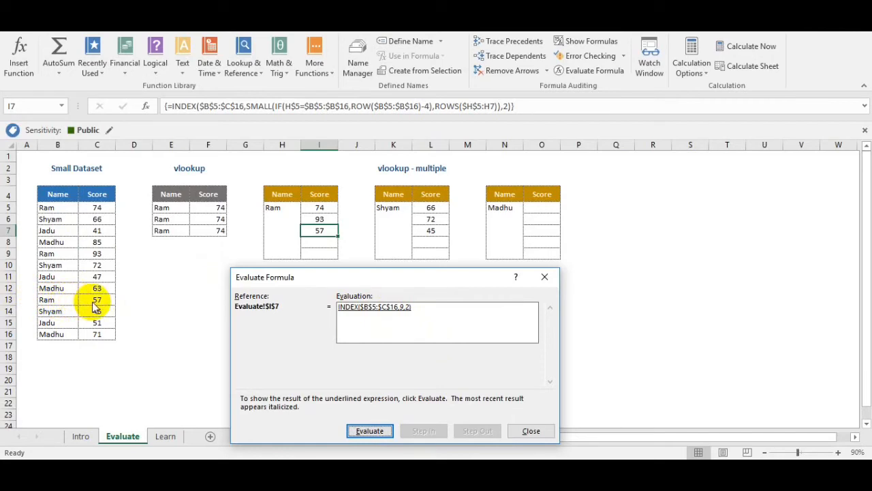
left_click(364, 436)
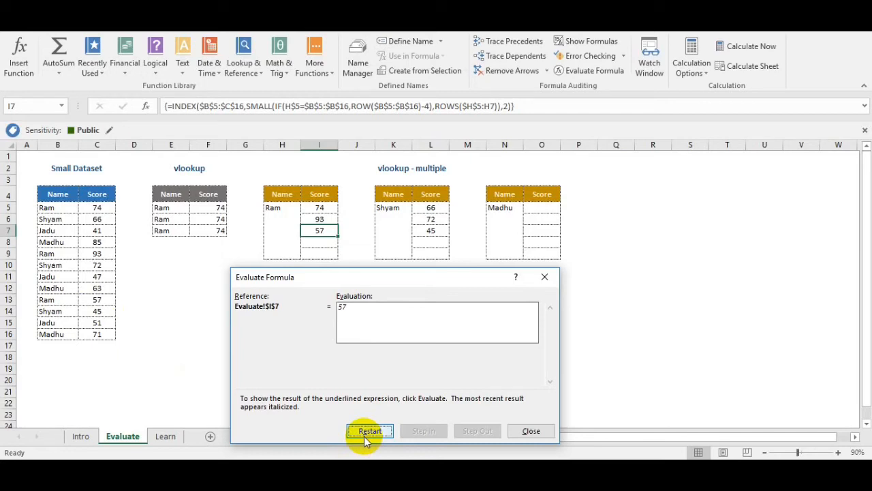
left_click(535, 431)
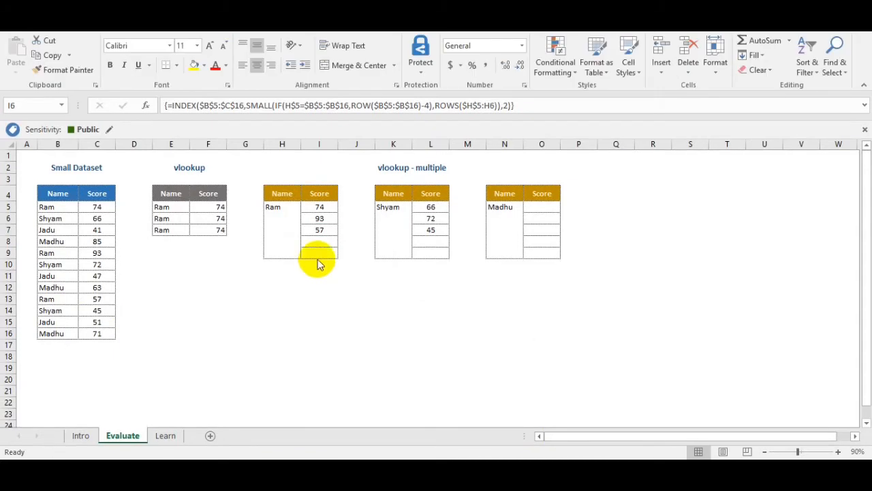
Clear the second and third scores, I6:I7, in the first vlookup - multiple table.
left_click(325, 214)
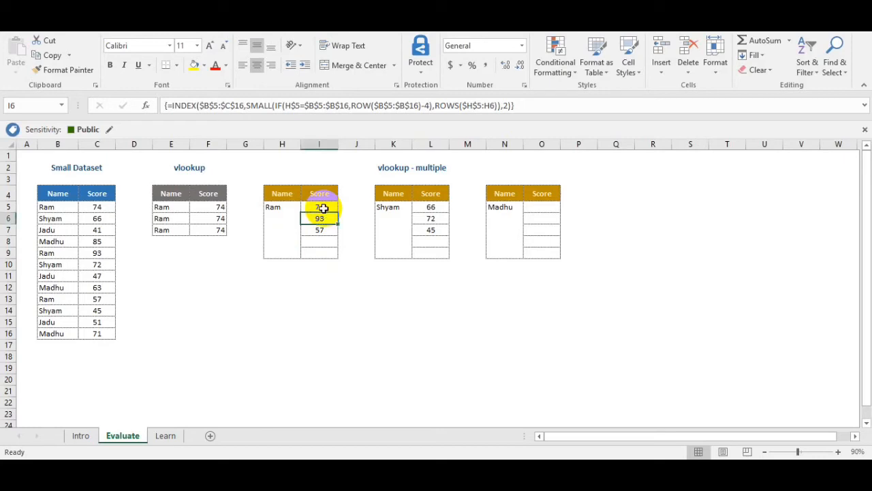
left_click(323, 208)
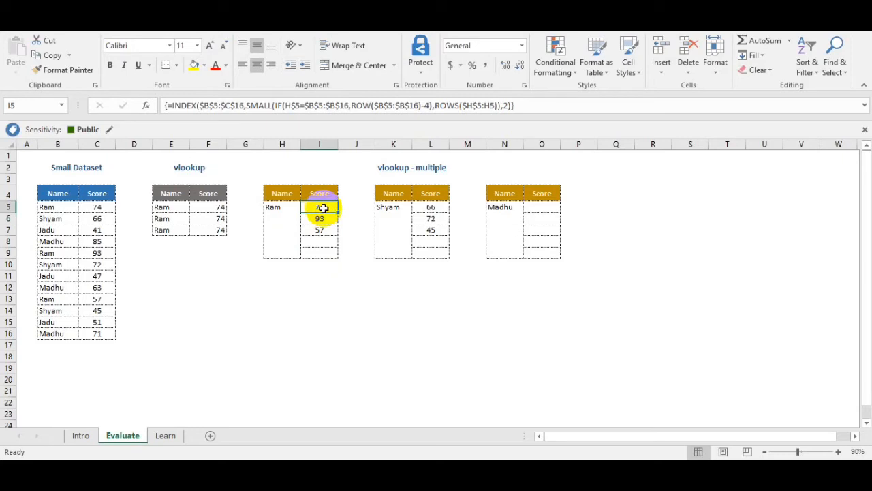
key("Down")
key("shift+Down")
key("Delete")
Re-enter the I5 formula as an ordinary non-array formula and copy it to I6.
key("Up")
key("F2")
key("Return")
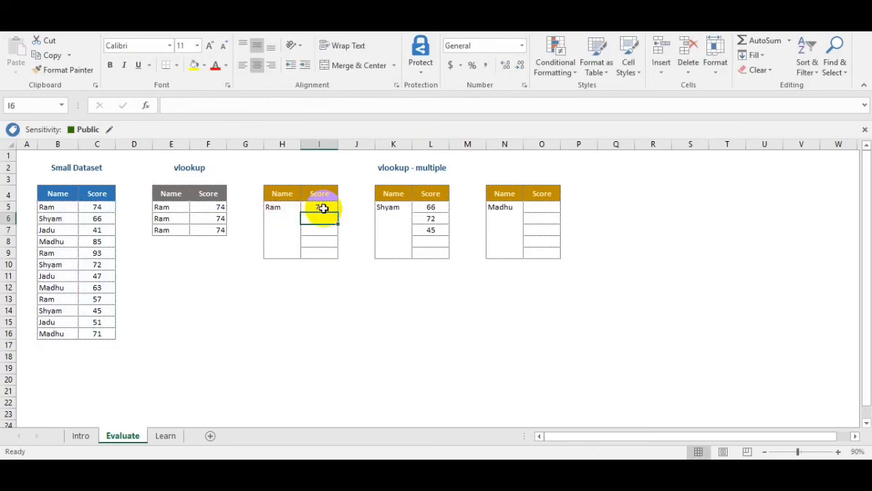
left_click(323, 207)
key("ctrl+c")
key("Down")
key("ctrl+v")
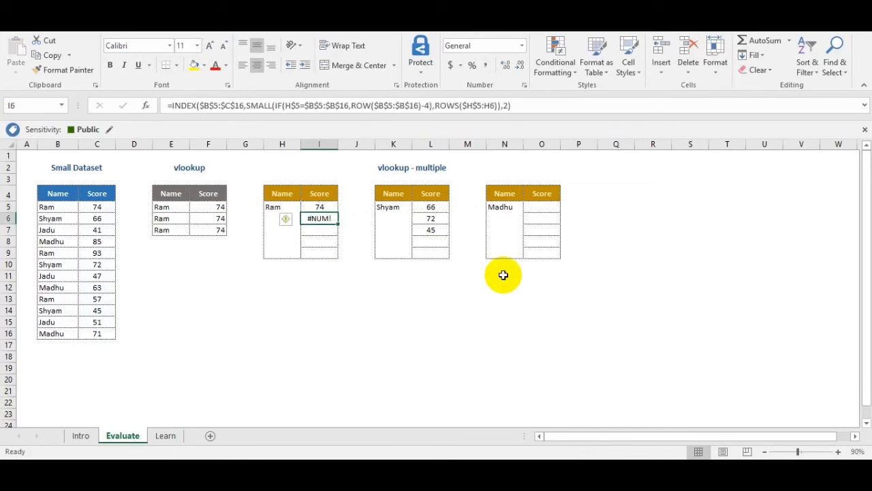
Re-enter the INDEX and SMALL formula in I5 as an array formula.
key("Up")
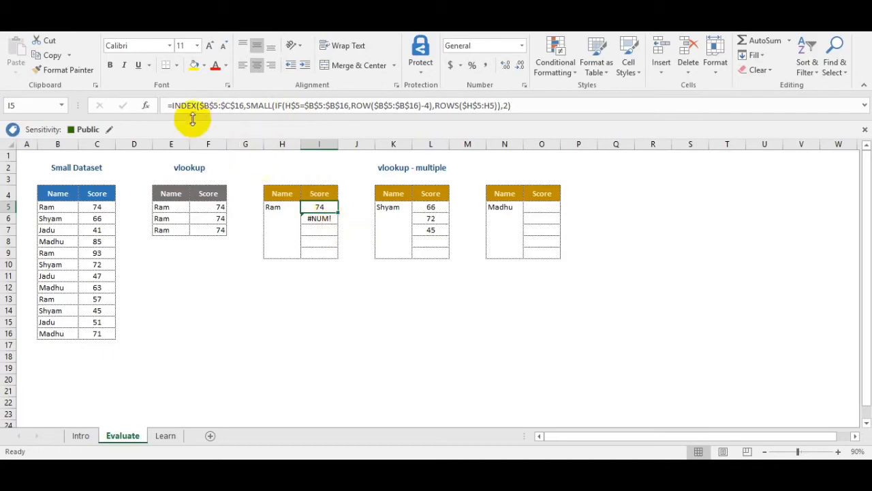
left_click(330, 203)
double_click(331, 203)
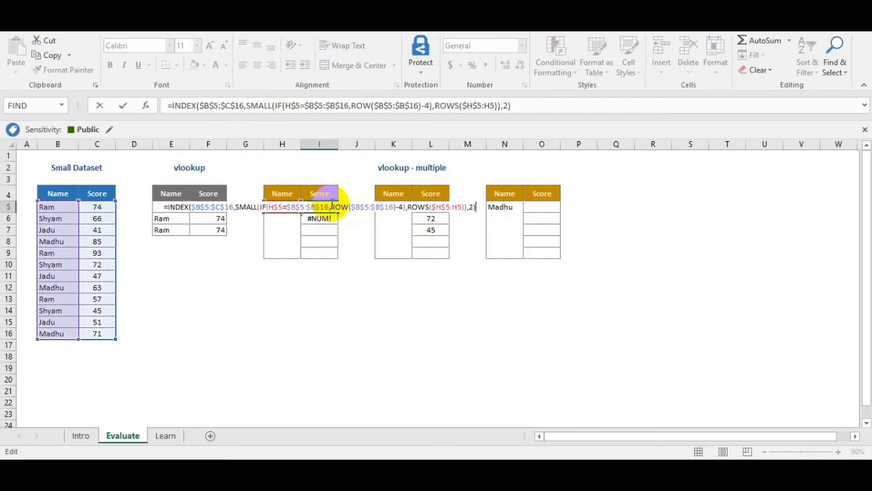
key("ctrl+shift+Return")
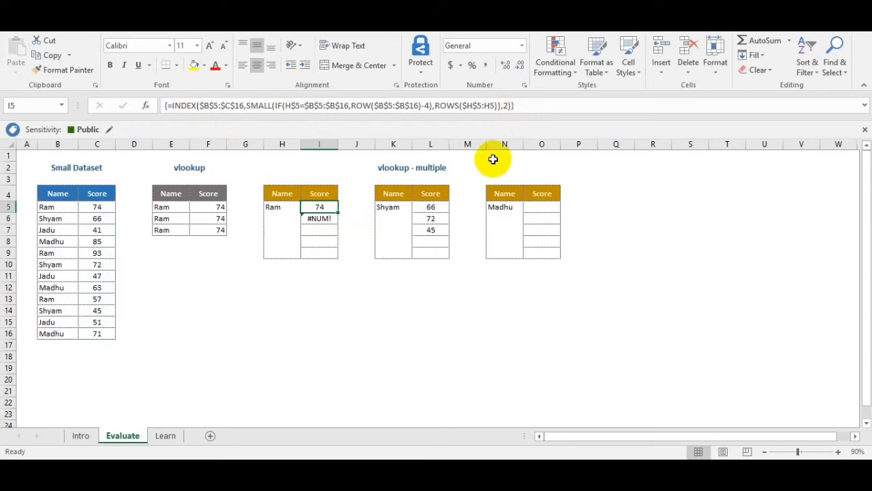
Copy the array formula from I5 into I6, and from I6 into I7.
key("ctrl+c")
key("Down")
key("Return")
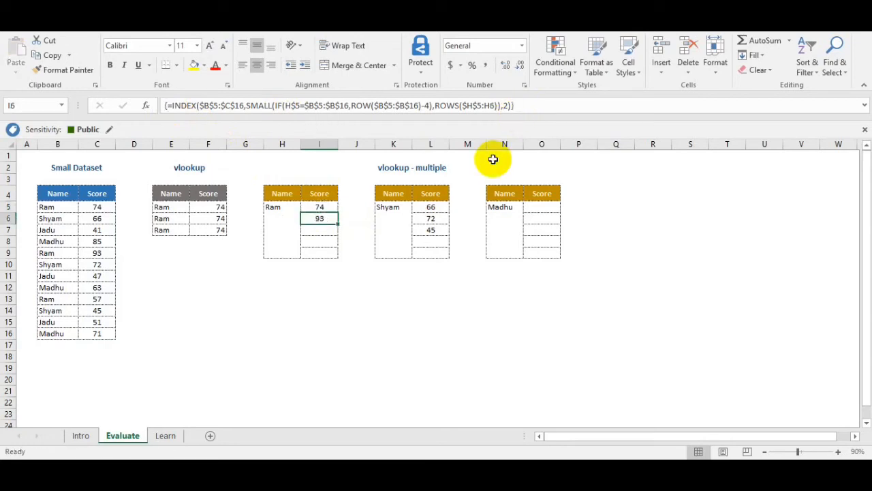
key("ctrl+c")
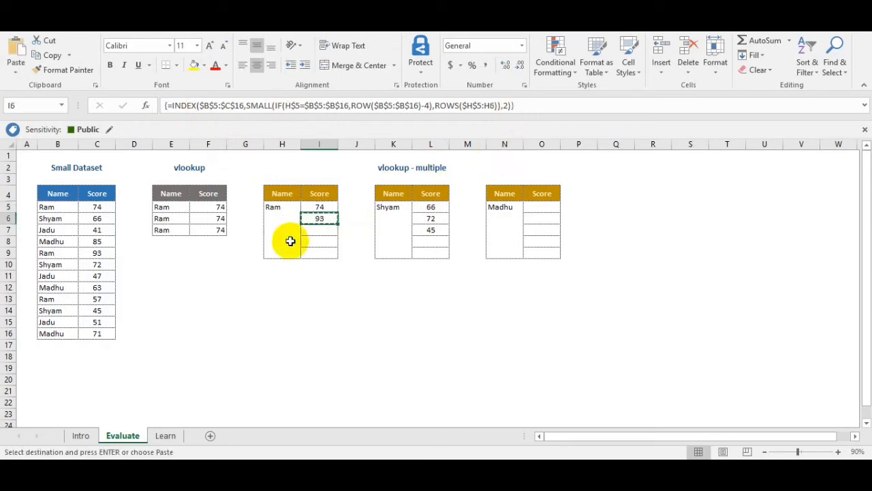
key("Down")
key("Return")
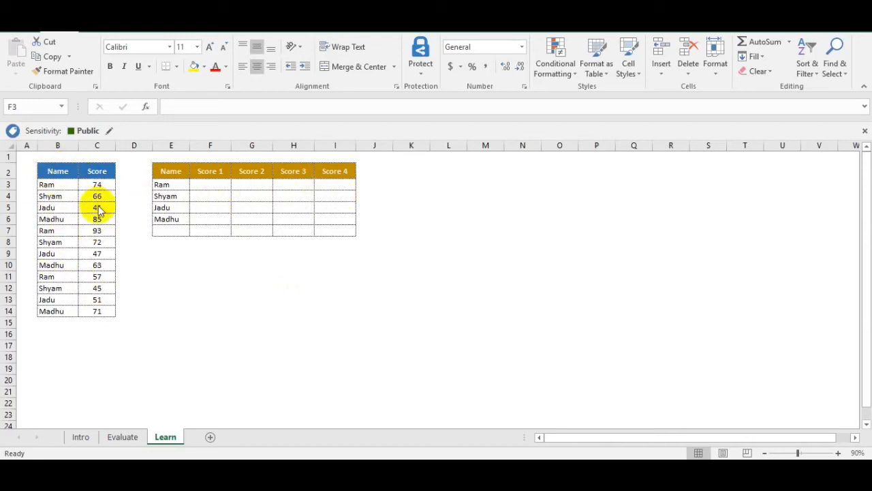
In F3 of the Learn sheet, start an IF formula with the logical test $E3=$B$3:$B$14.
left_click(218, 187)
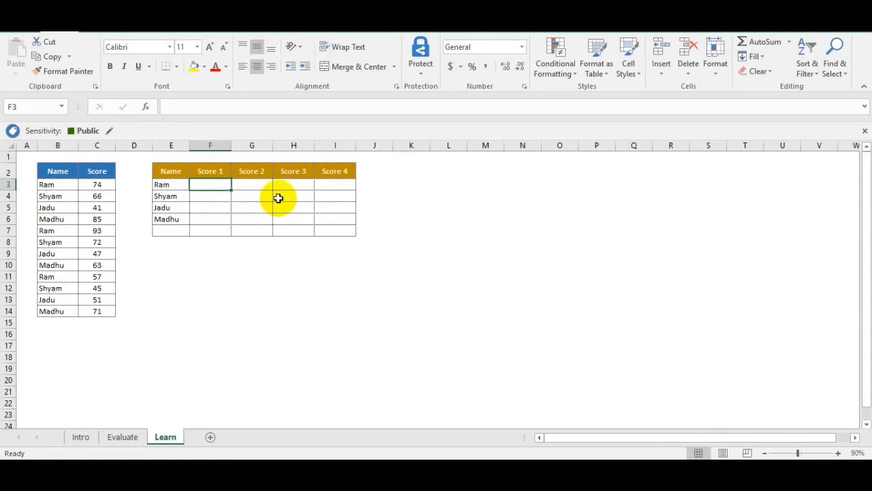
type("=IF(")
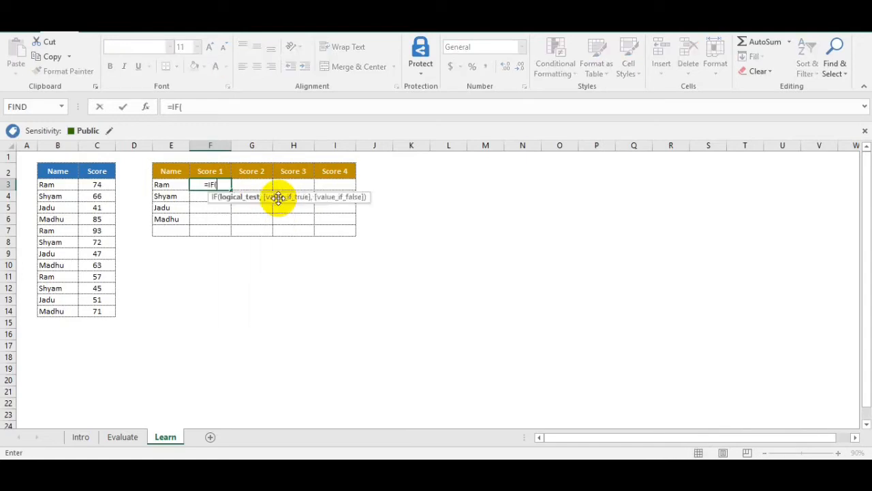
key("Left")
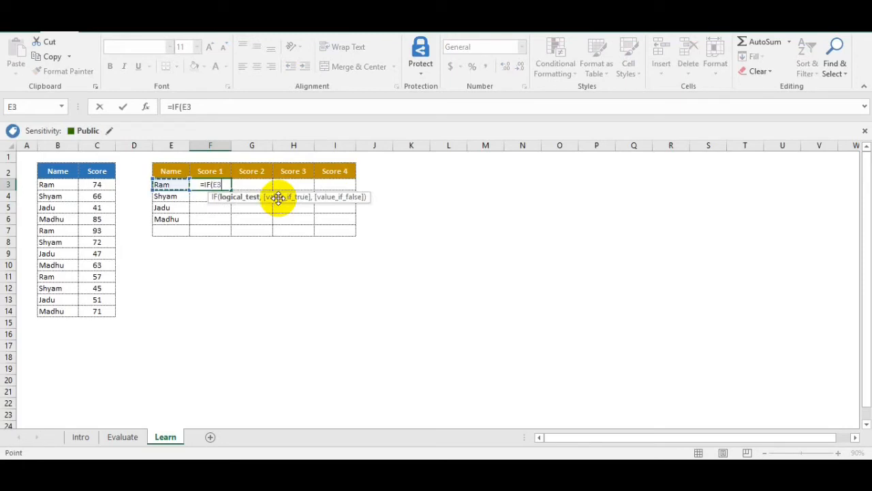
key("F4")
key("F4")
key("F4")
type("=")
key("Left")
key("Left")
key("Left")
key("Left")
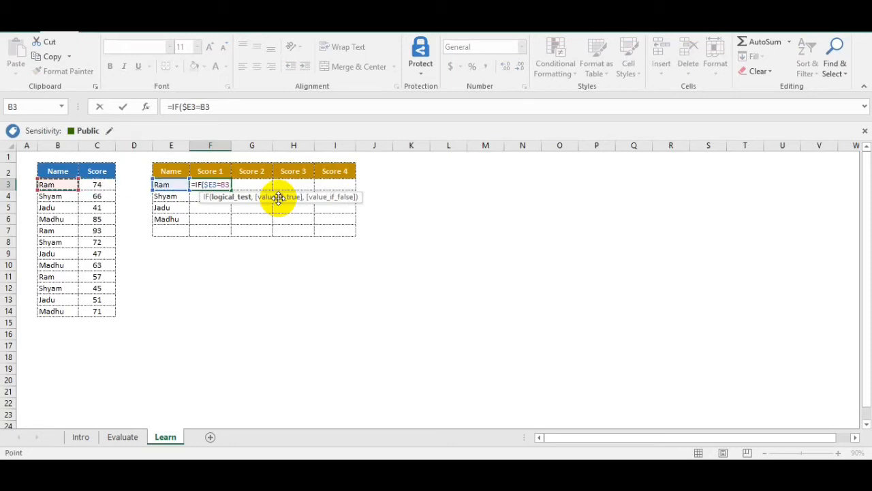
key("ctrl+shift+Down")
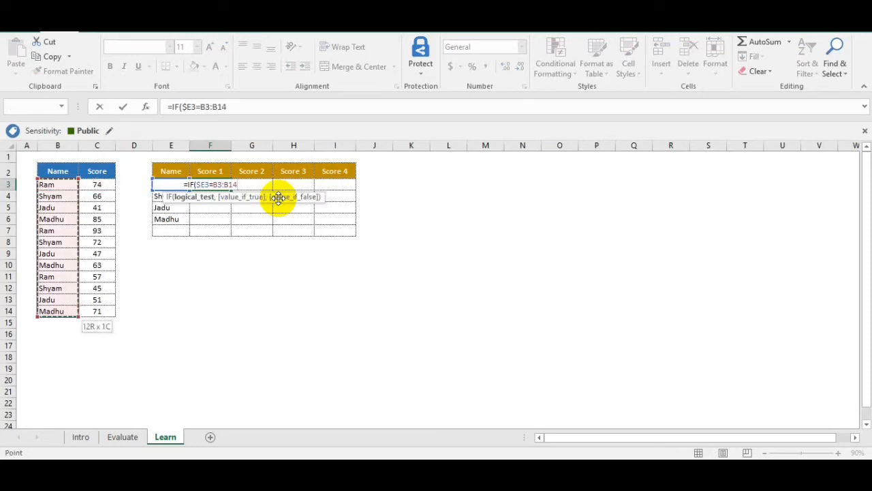
key("F4")
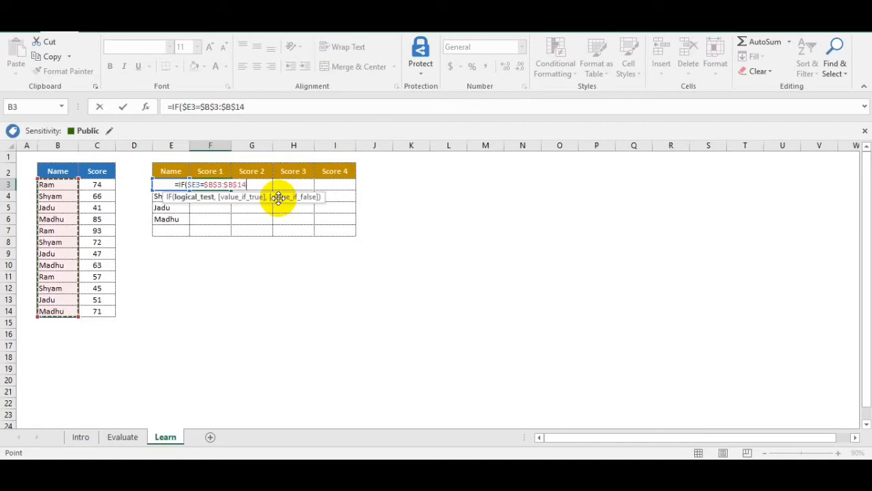
type(",")
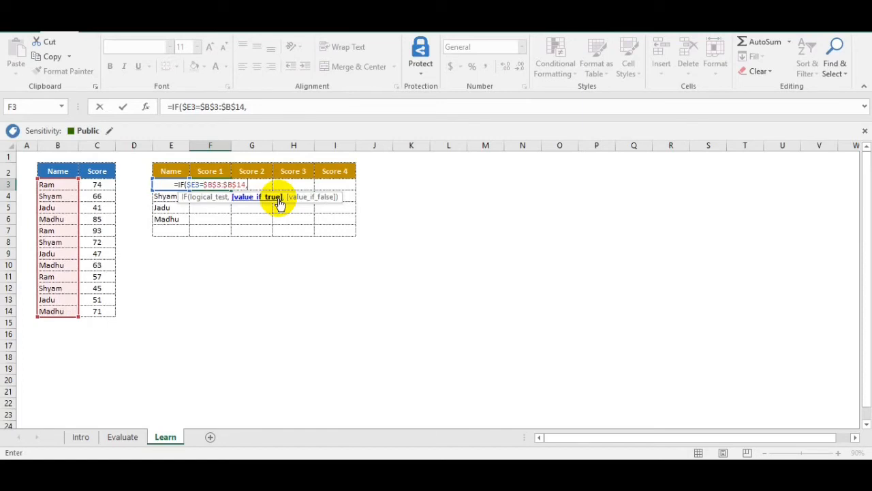
Add ROW($B$3:$B$14)-2 as the value_if_true argument of the IF formula in F3.
type("ROW")
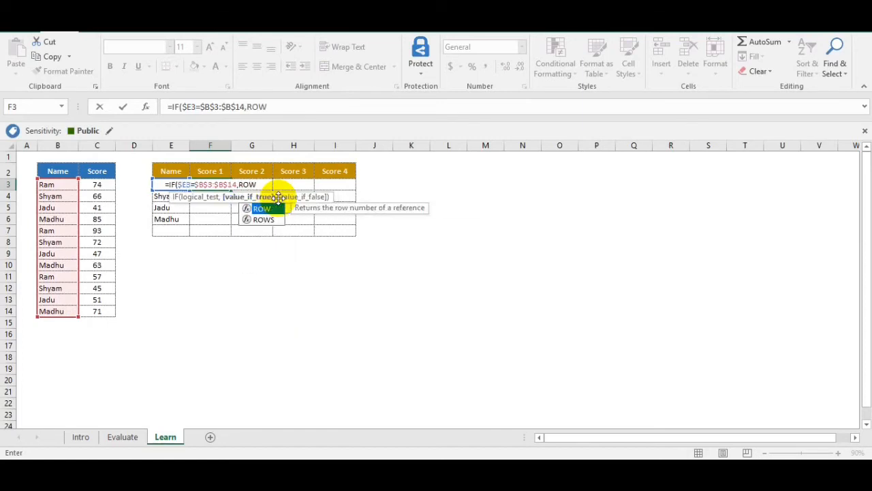
double_click(278, 206)
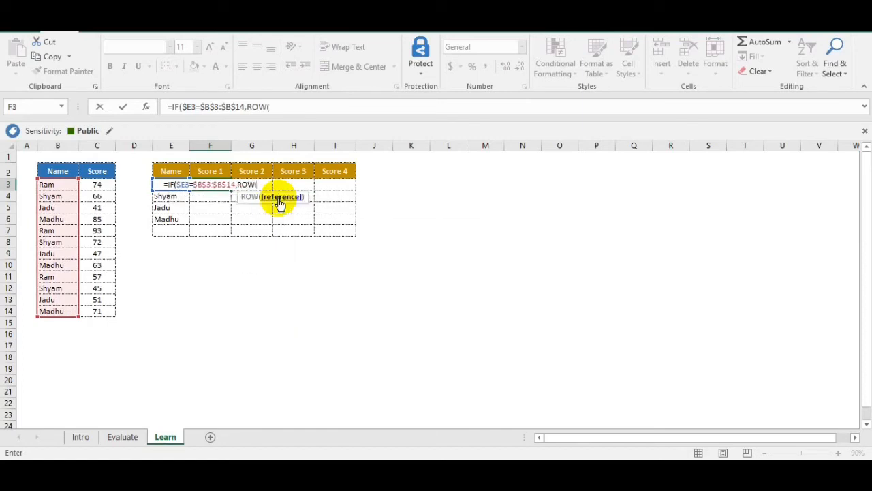
key("Left")
key("Left")
key("Left")
key("Left")
key("ctrl+shift+Down")
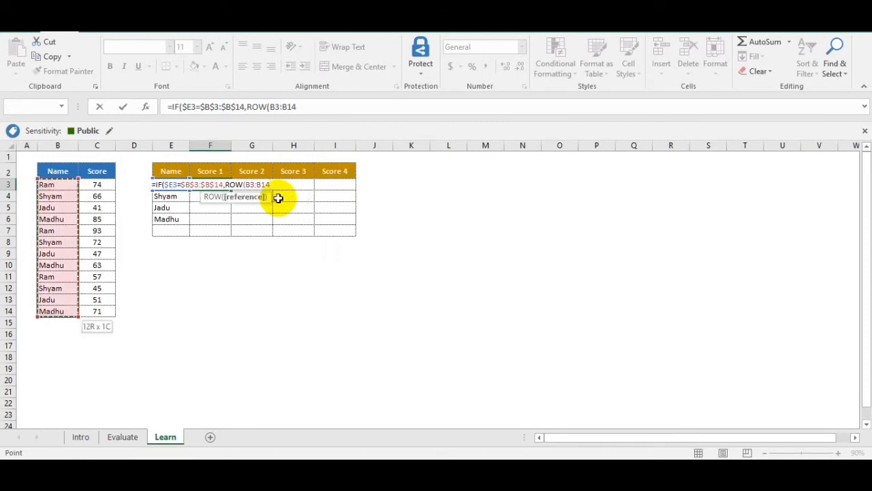
key("F4")
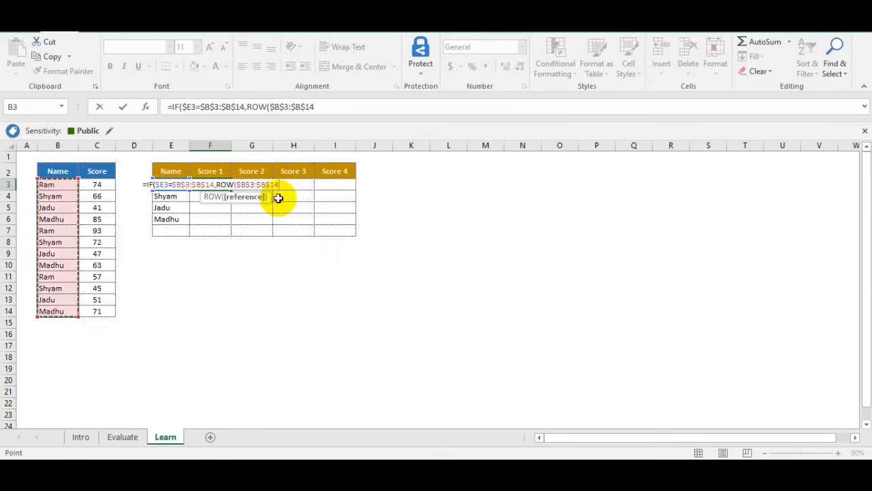
type(")")
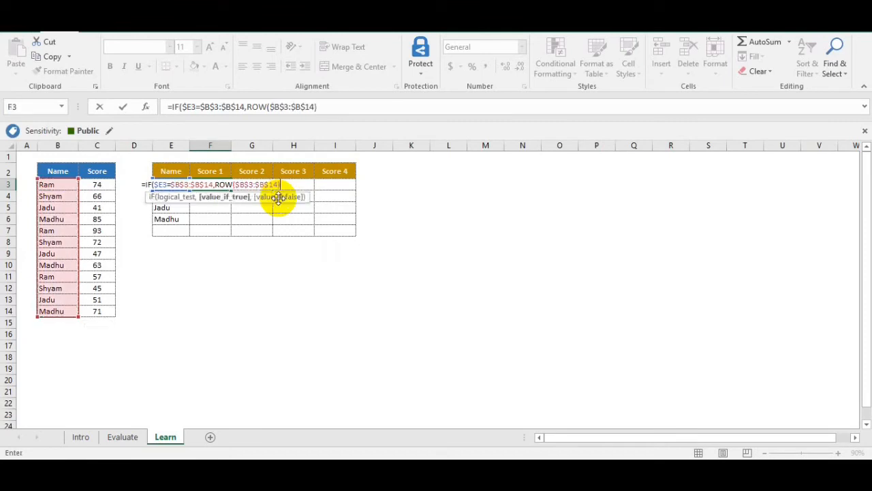
type("-2")
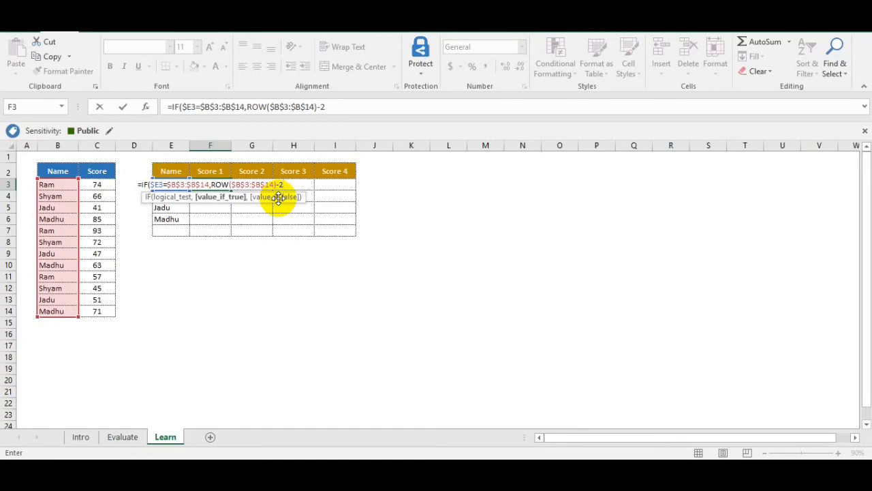
Close the parentheses of the IF formula in F3, enter it and reselect the cell.
type(")")
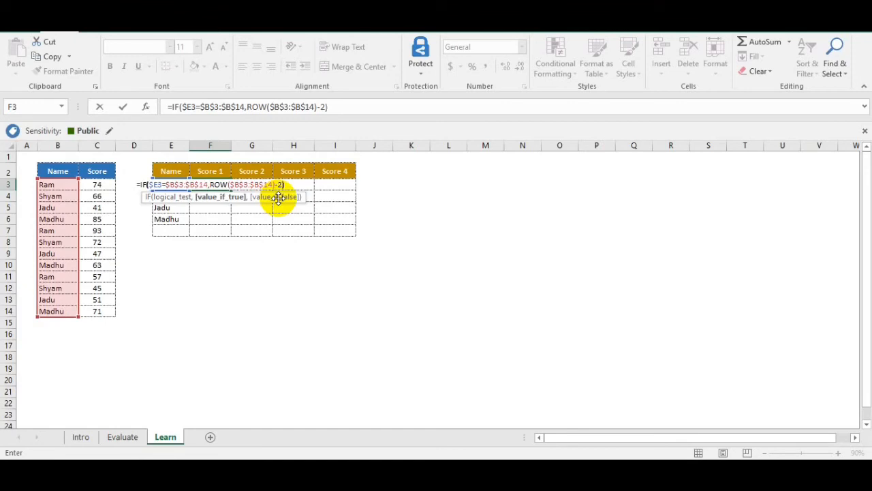
key("Return")
key("Up")
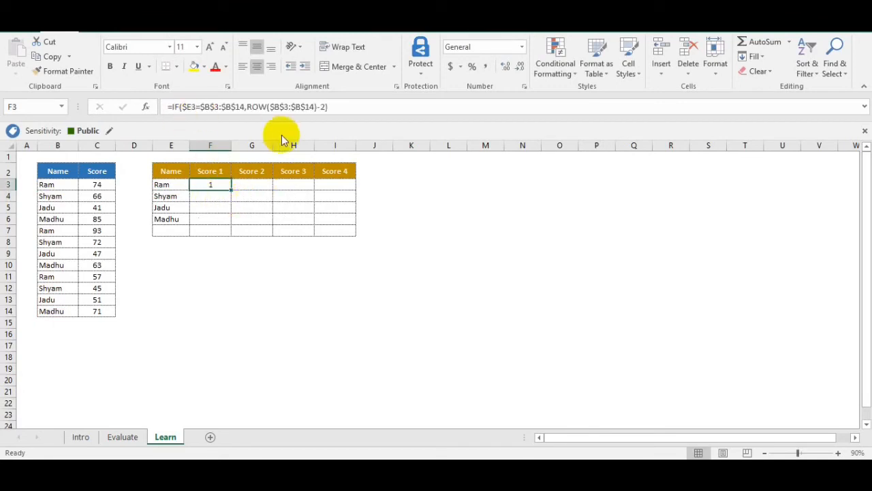
Wrap the IF expression in F3 in a SMALL function as its array argument.
left_click(172, 107)
type("SMALL")
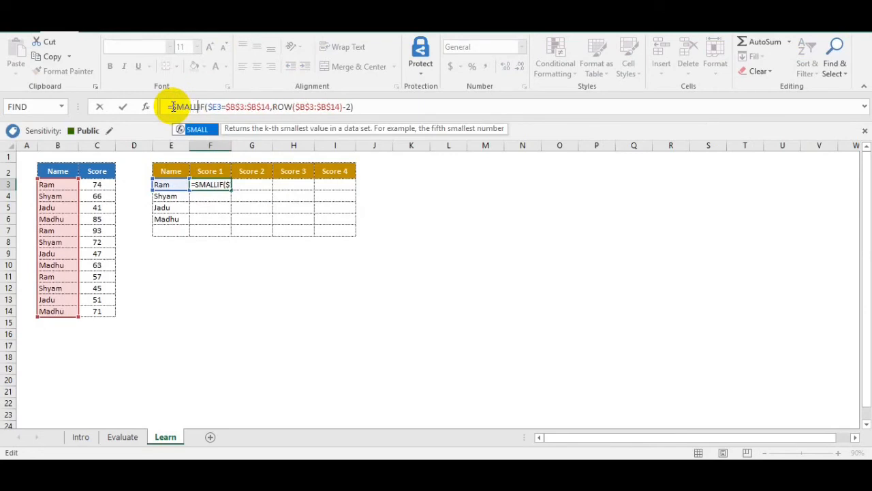
type("(")
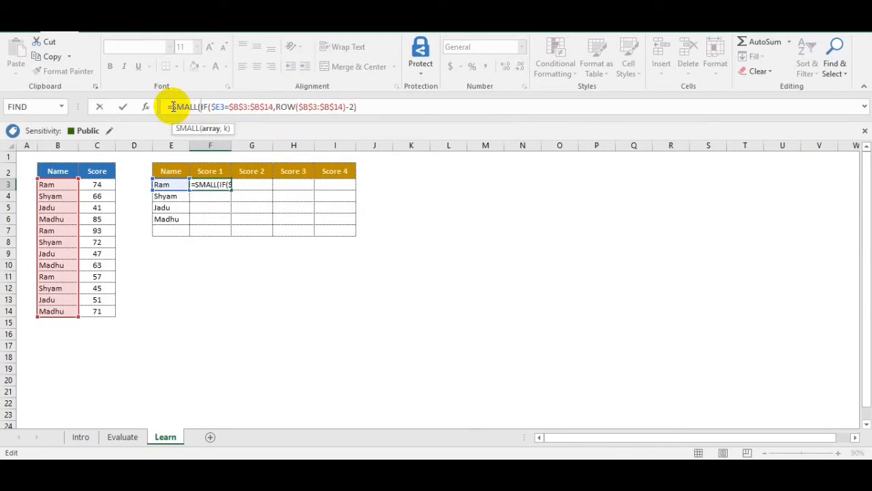
left_click(383, 108)
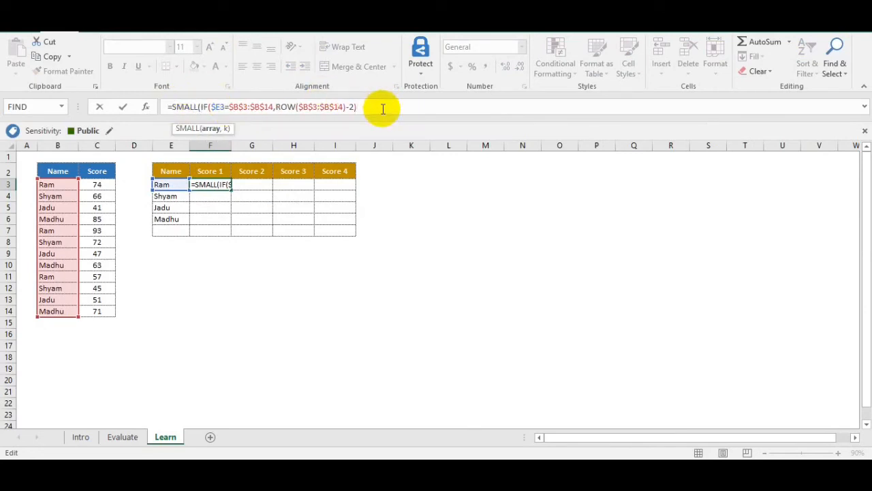
Add COLUMNS(F2:F2) as the k argument of SMALL in F3 and enter the formula.
type(",")
type("C")
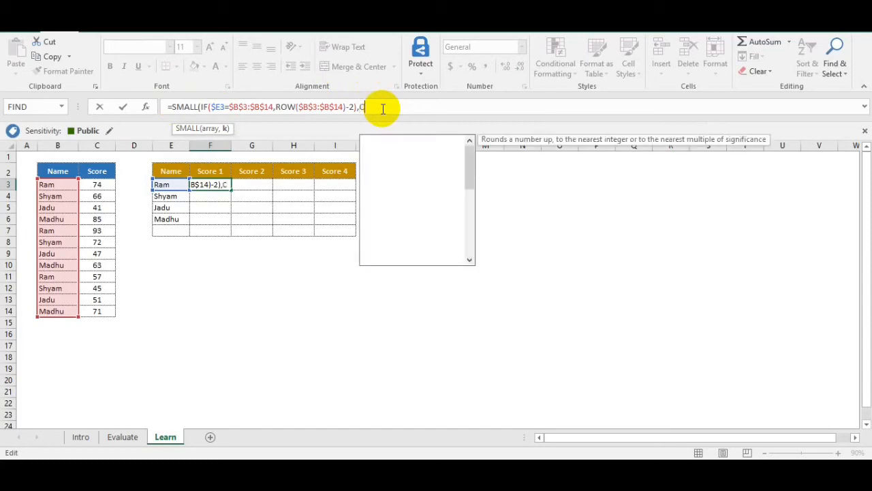
type("OLUM")
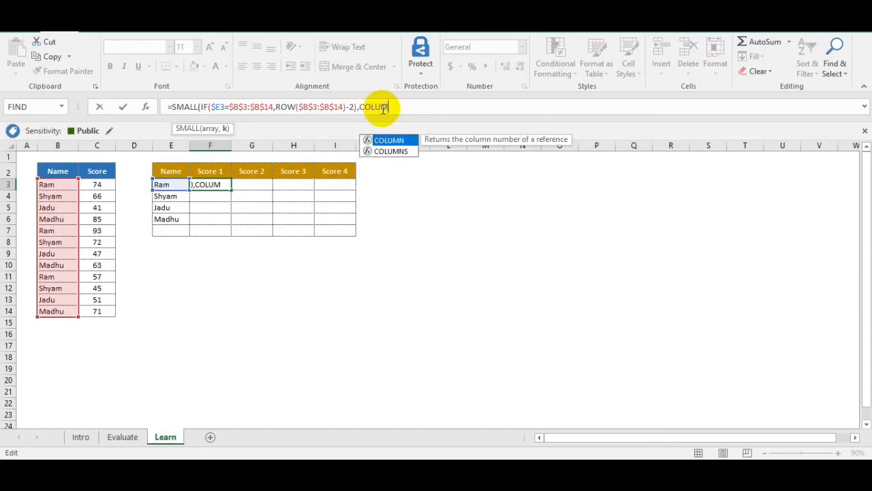
type("NS(")
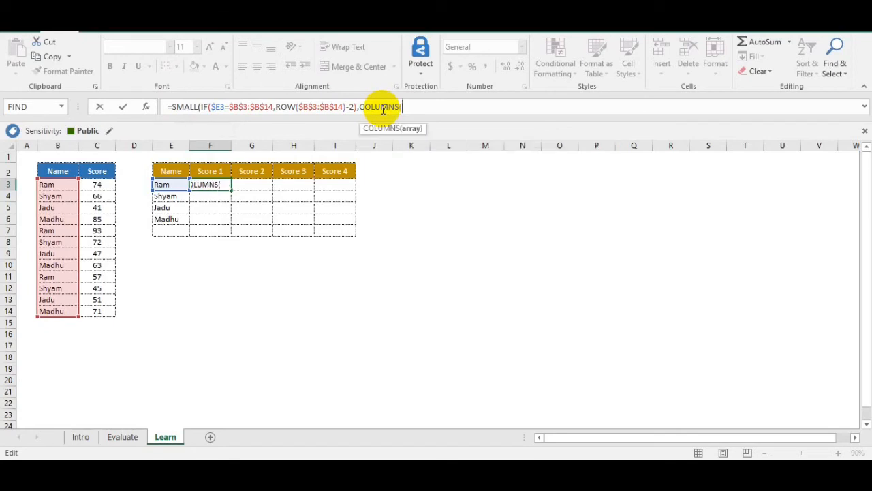
left_click(209, 169)
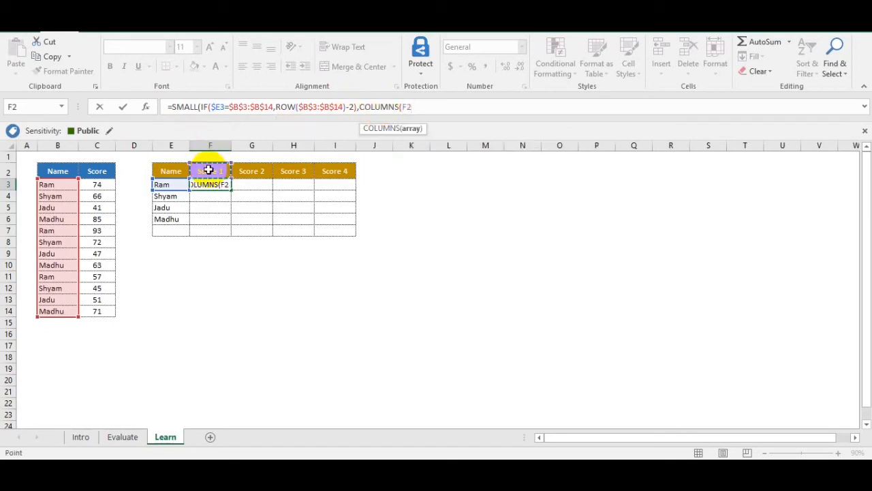
key("F8")
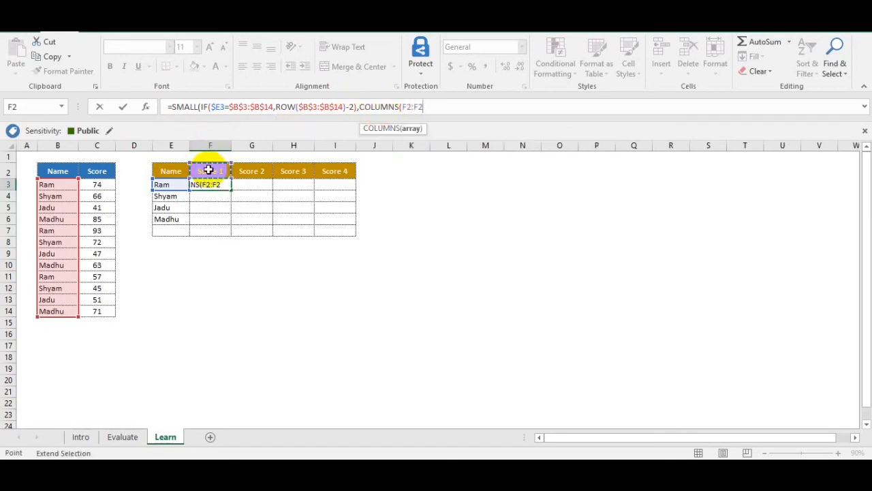
type(")")
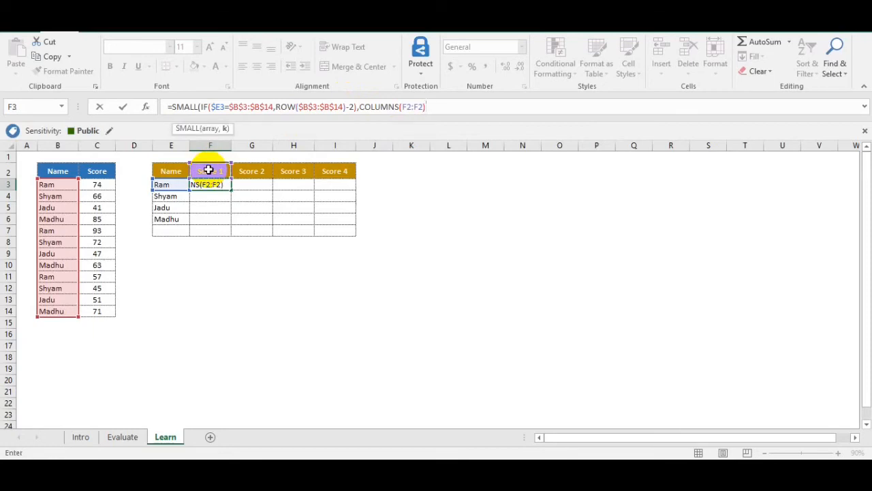
key("Return")
key("Return")
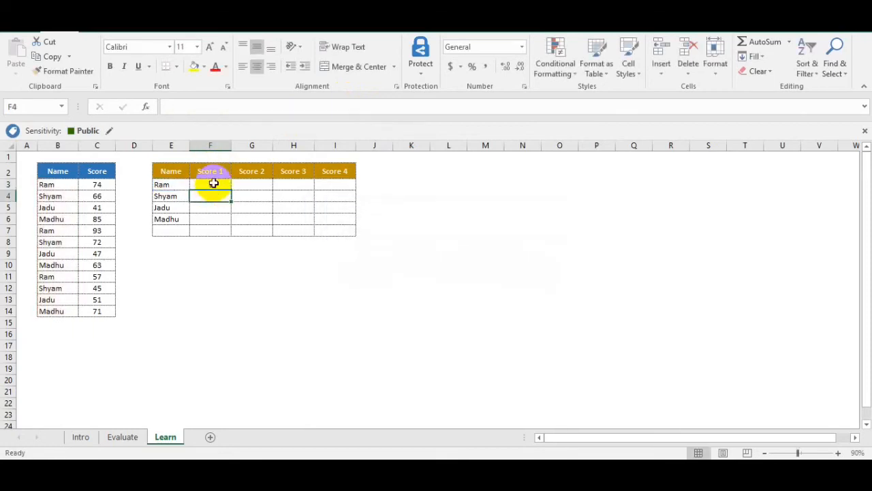
Make the first F2 reference absolute so the F3 formula's k argument reads COLUMNS($F$2:F2).
left_click(210, 183)
left_click(407, 107)
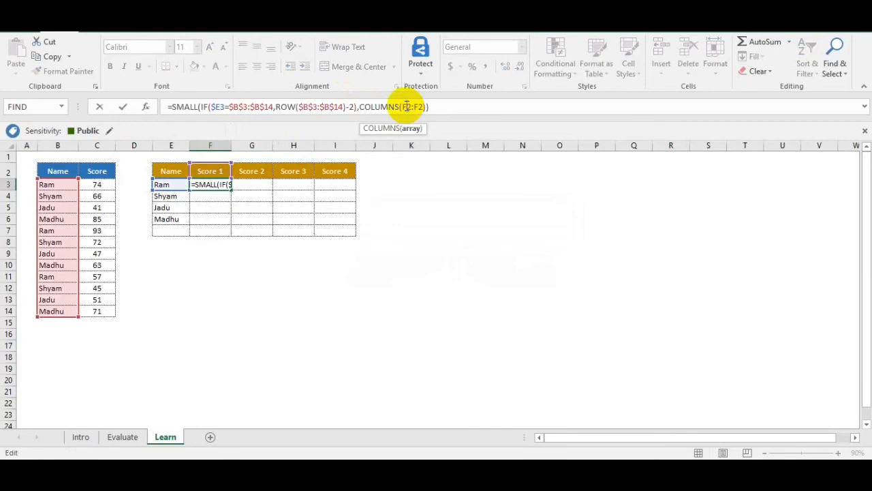
key("F4")
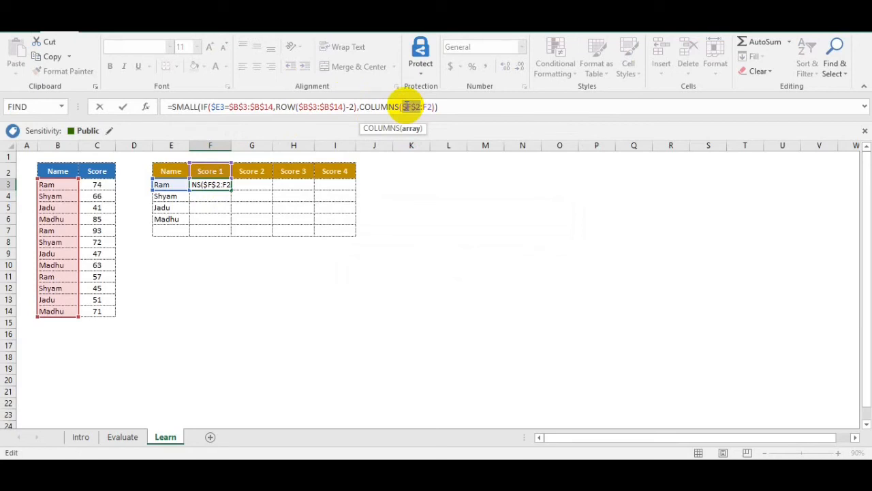
key("Return")
key("Up")
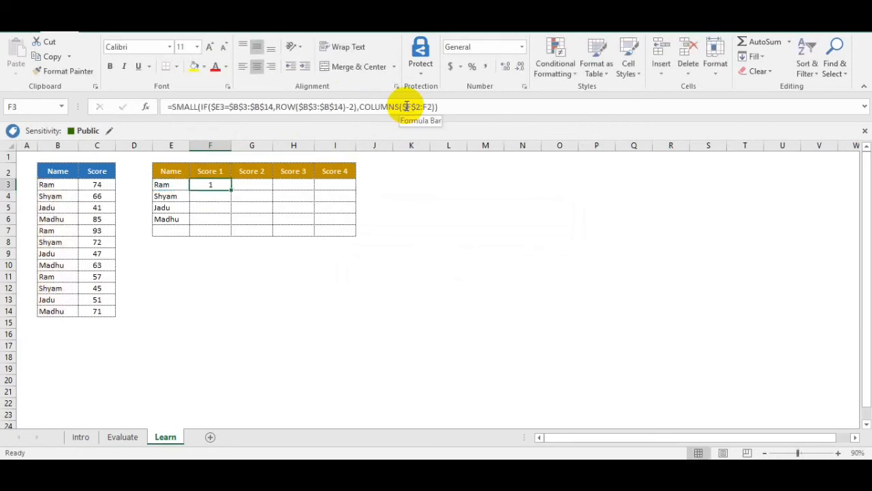
Wrap the SMALL expression in F3 in an INDEX function with $B$3:$C$14 as the array.
left_click(174, 106)
type("INDEX(")
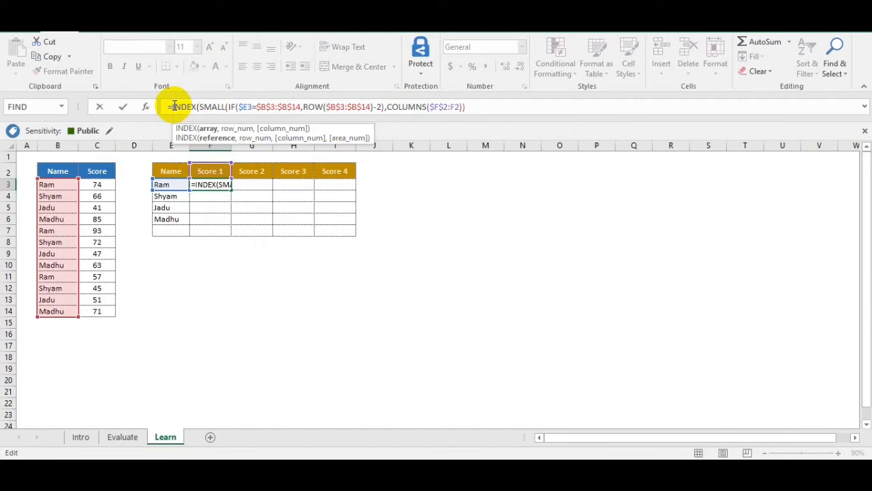
left_click_drag(68, 185, 63, 187)
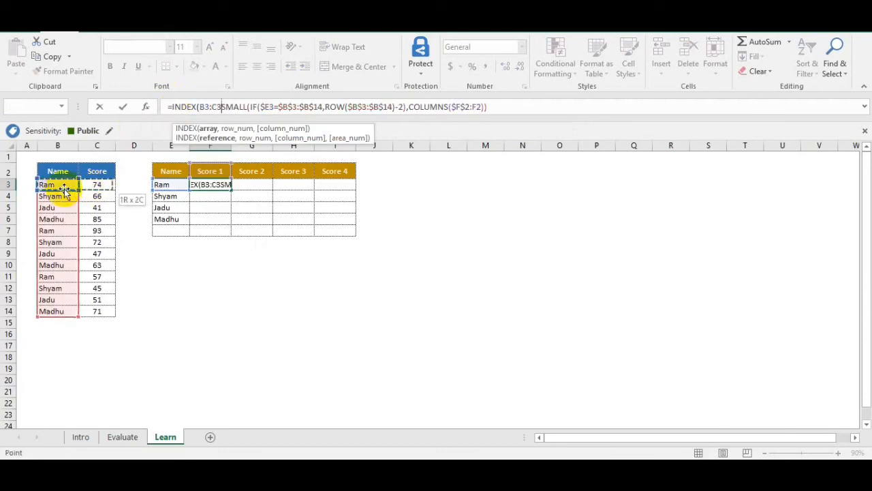
key("ctrl+shift+Down")
key("F4")
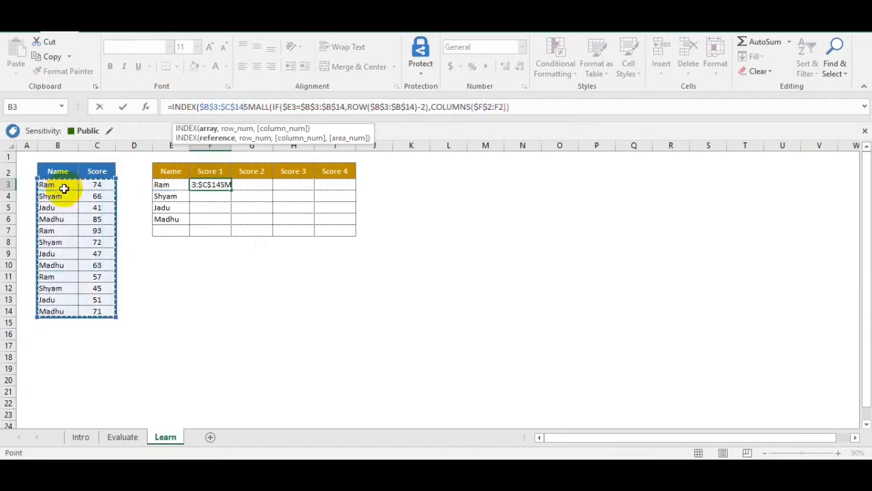
type(",")
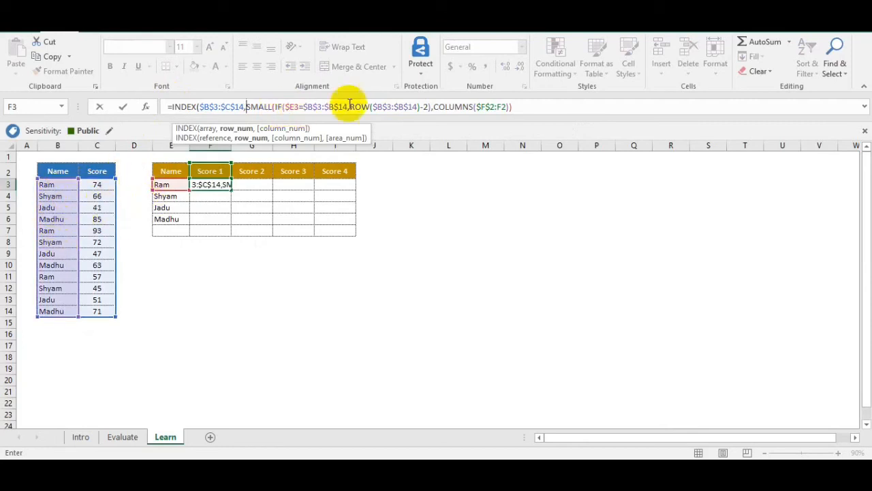
Set INDEX's column_num argument to 2 in F3, close the function and enter it as a normal formula.
left_click(529, 107)
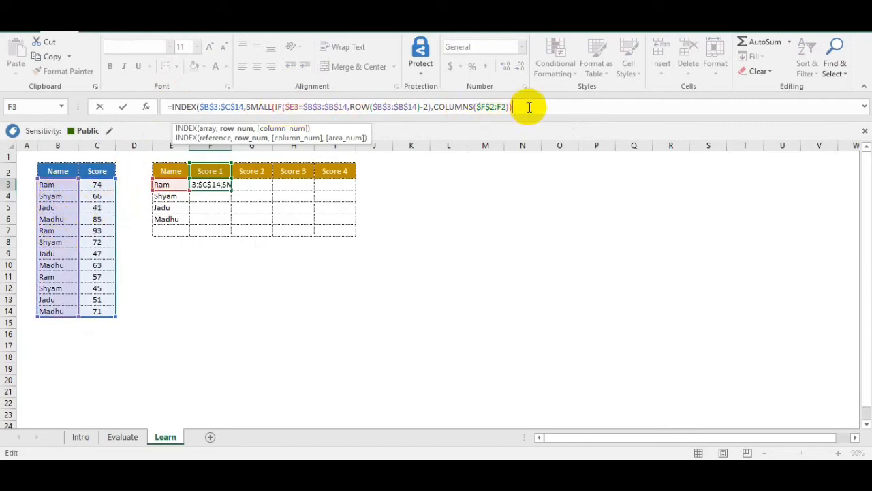
type("),")
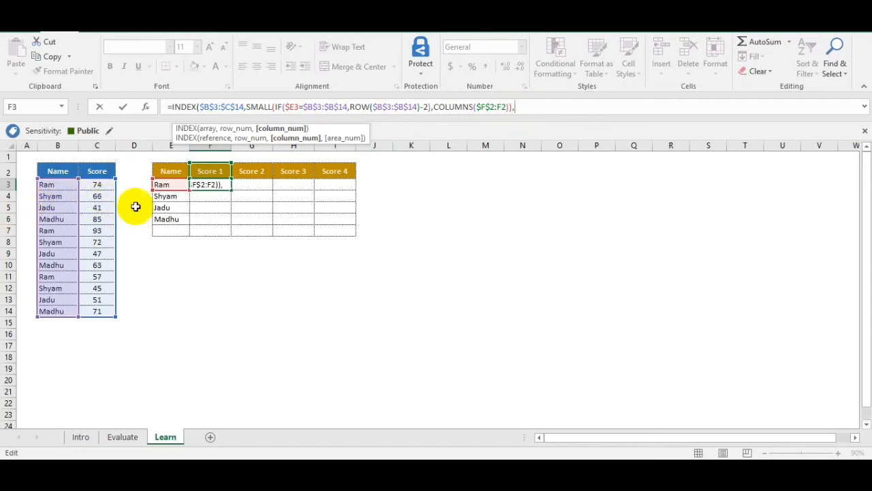
type("2")
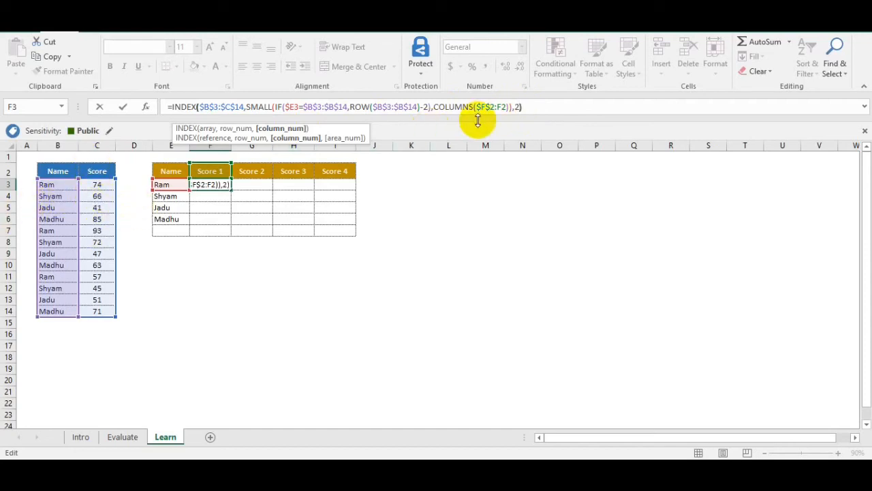
key("ctrl+Return")
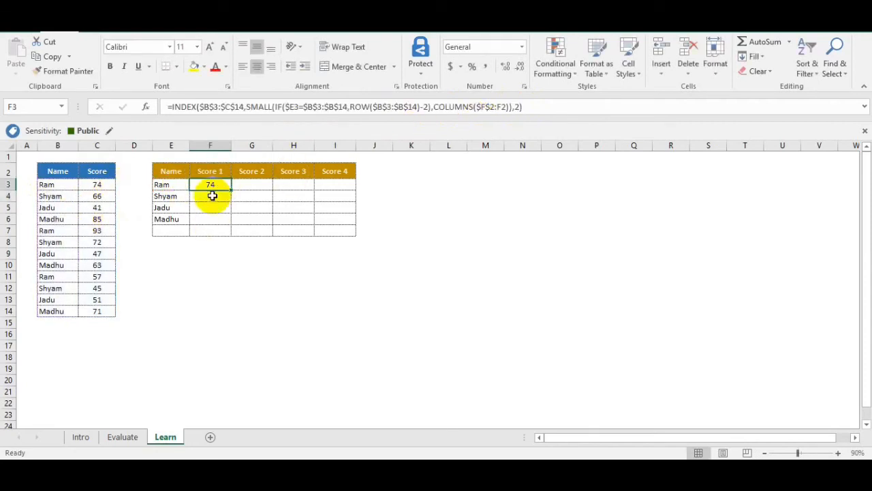
Try to copy the INDEX formula from F3 into G3, and undo the paste.
key("ctrl+c")
key("Right")
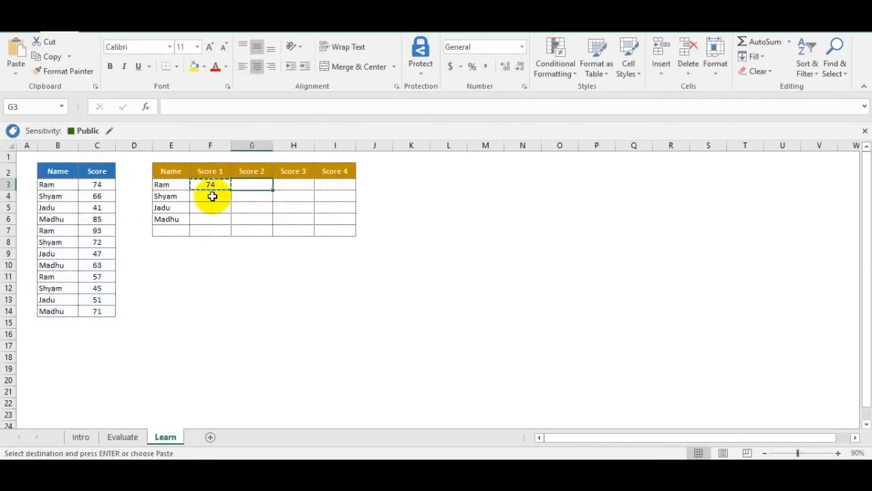
key("Return")
key("ctrl+z")
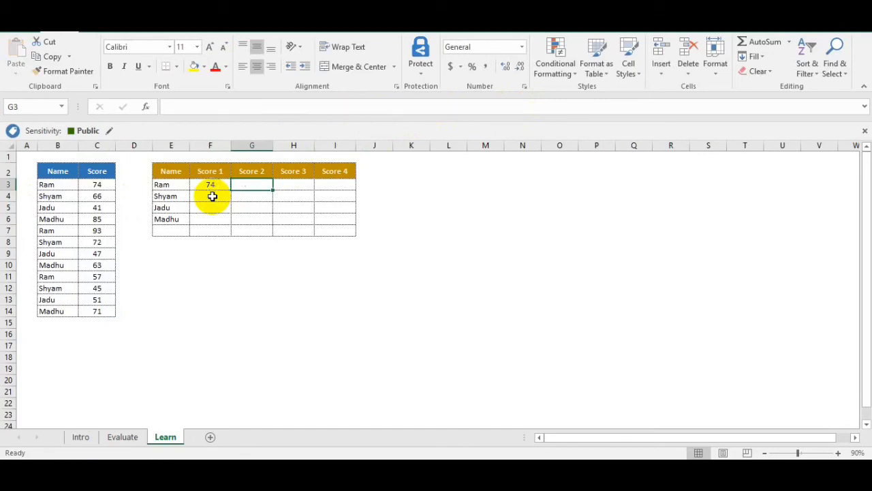
Re-enter the INDEX and SMALL formula in F3 as an array formula.
key("Left")
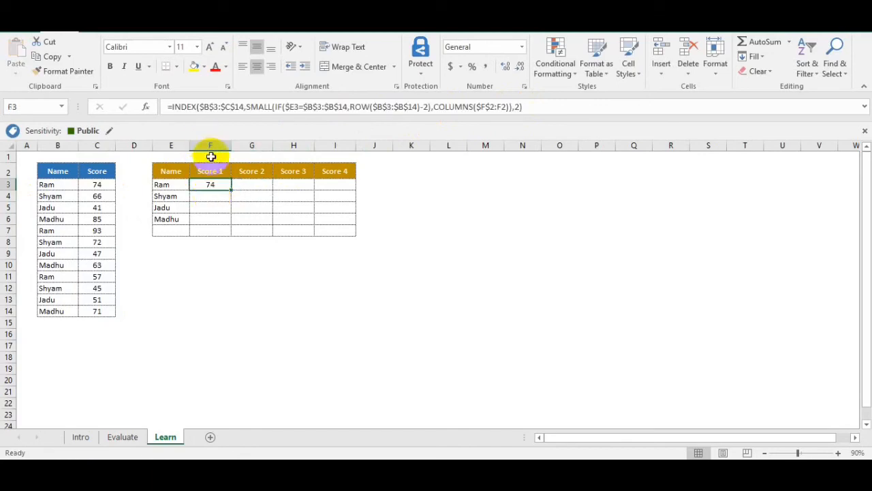
key("F2")
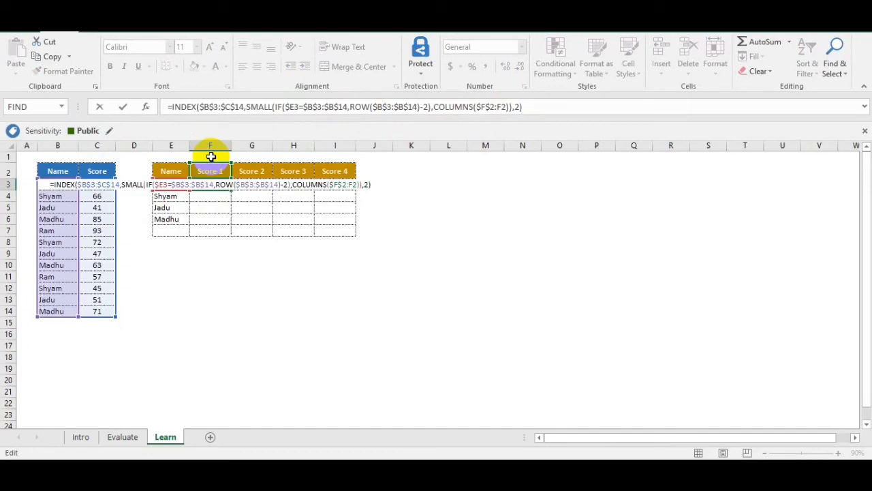
key("ctrl+shift+Return")
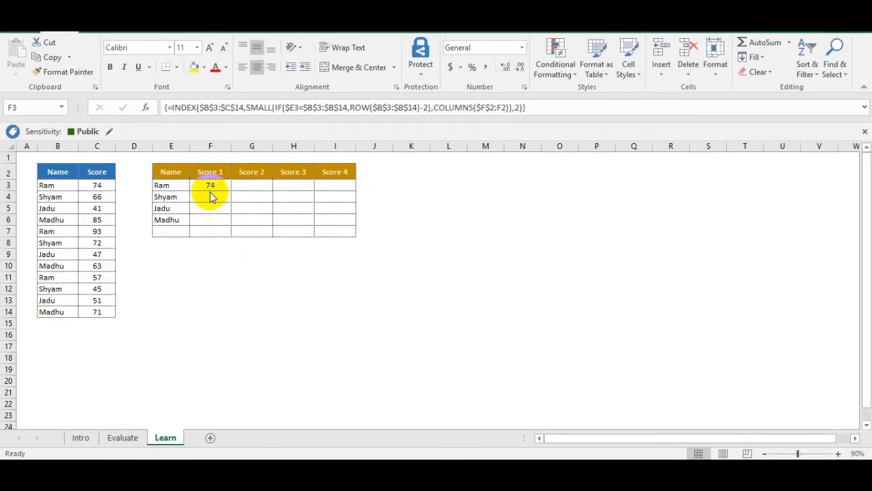
Copy the array formula from F3 into G3.
left_click(211, 187)
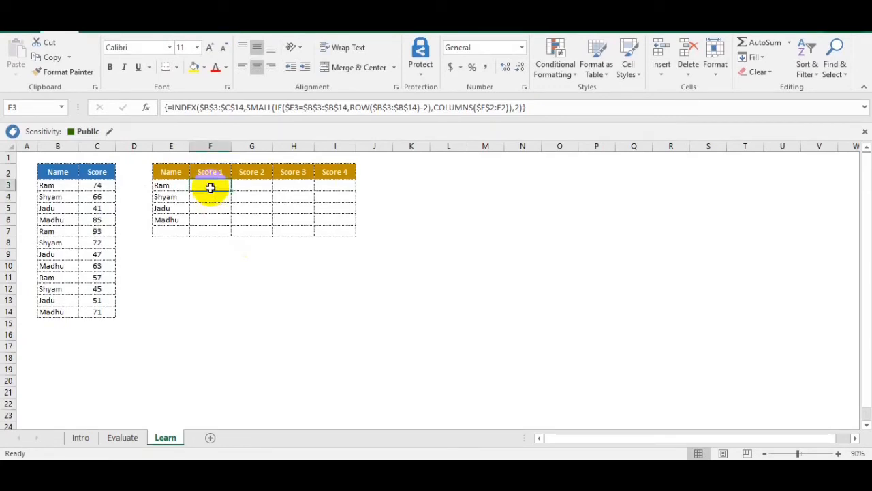
key("ctrl+c")
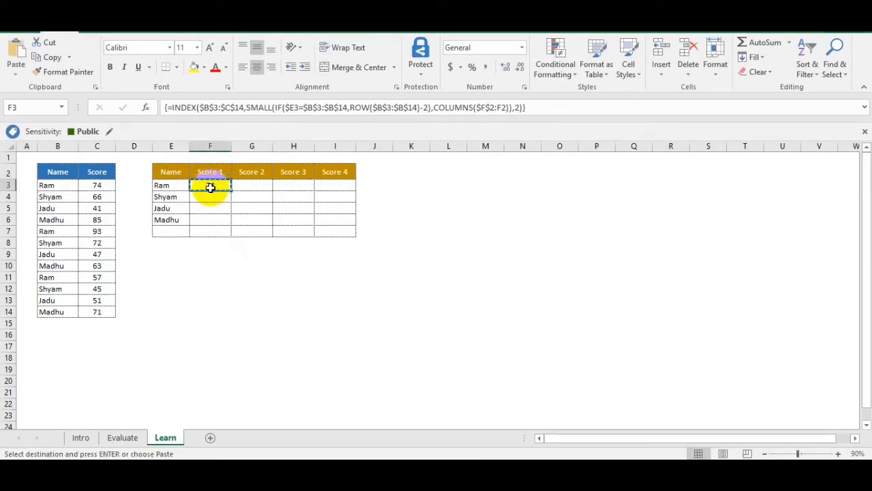
key("Right")
key("ctrl+v")
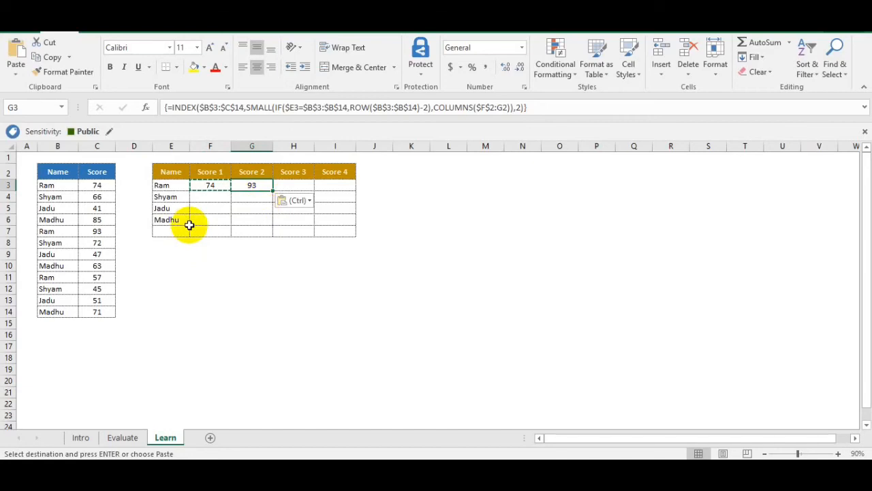
key("ctrl")
key("Escape")
Paste the copied F3 array formula into G5.
key("Left")
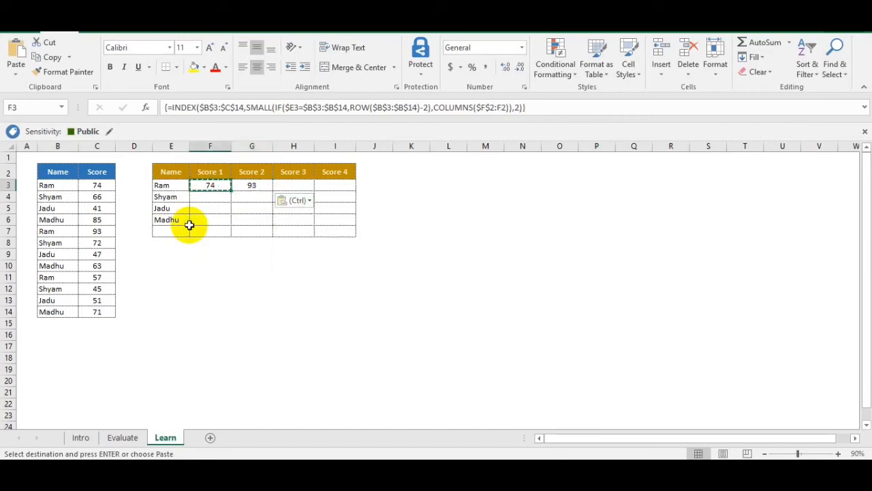
key("Down")
key("Down")
key("Right")
key("Return")
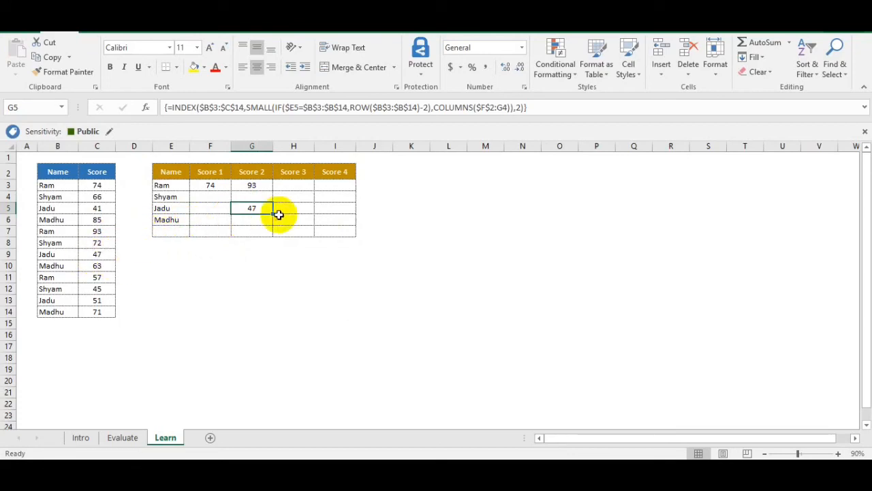
Copy the array formula from F3 into F4 and F5.
key("Left")
key("Up")
key("Up")
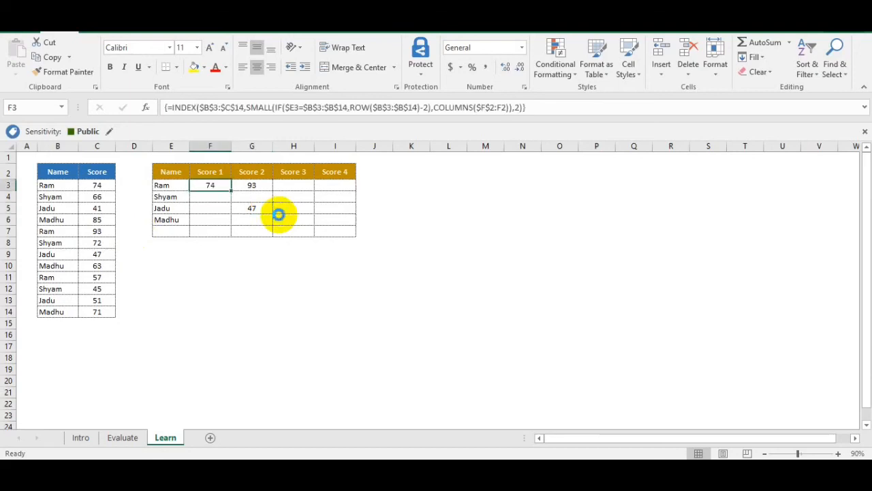
key("ctrl+c")
key("Down")
key("ctrl+v")
key("Down")
key("ctrl+v")
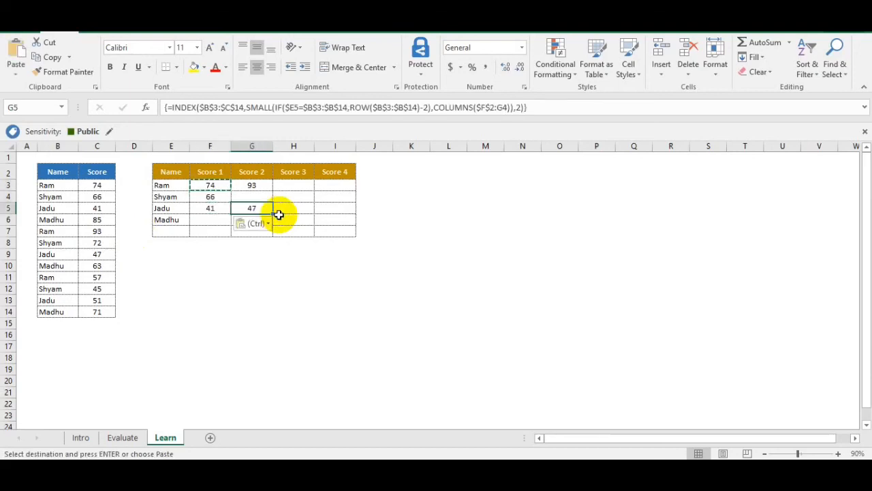
Paste the copied array formula into G4.
key("Up")
key("Right")
key("ctrl+v")
Paste the copied array formula into H3, H4 and H5 of the Score 3 column.
key("Up")
key("Right")
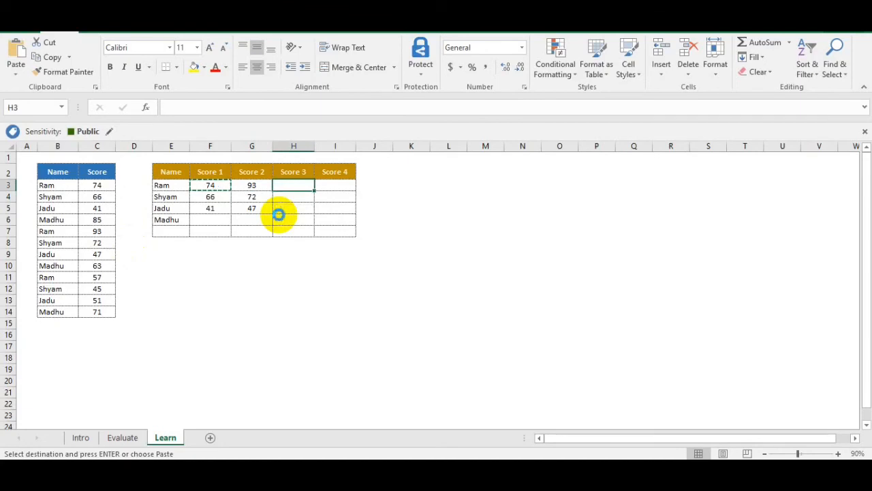
key("ctrl+v")
key("Down")
key("ctrl+v")
key("Down")
key("ctrl+v")
key("Up")
key("Up")
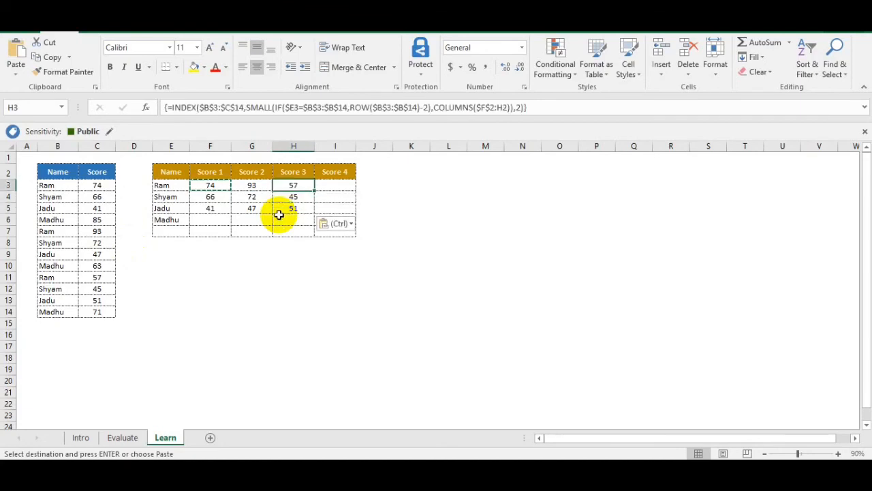
Copy the array formula from H3 into I3.
key("ctrl+c")
key("Right")
key("ctrl+v")
key("Down")
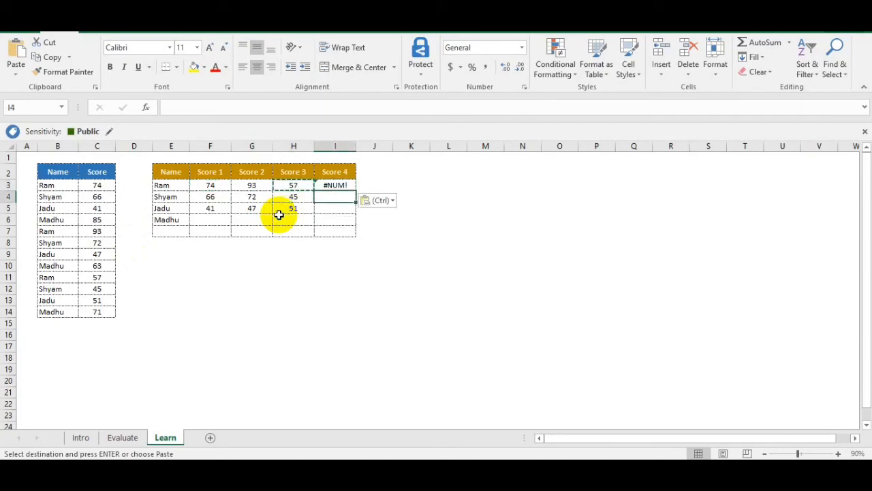
Select F3, the first formula cell of the Score 1 column.
key("Up")
key("Left")
key("Left")
key("Left")
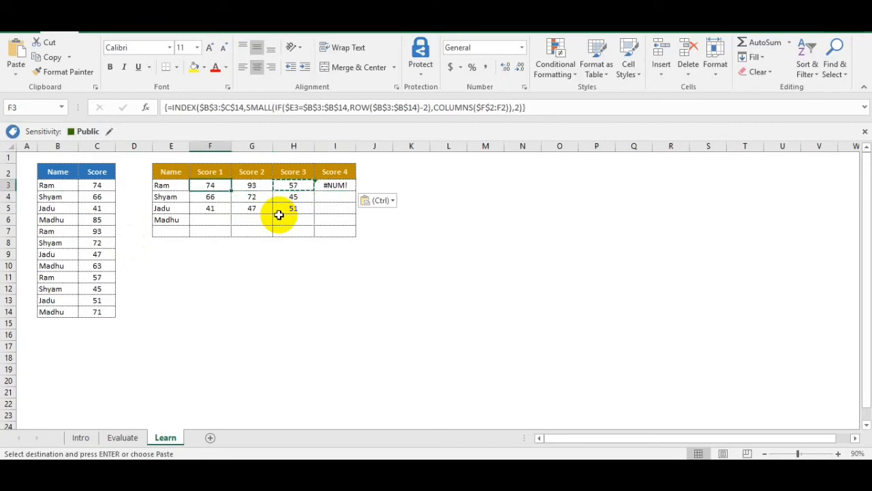